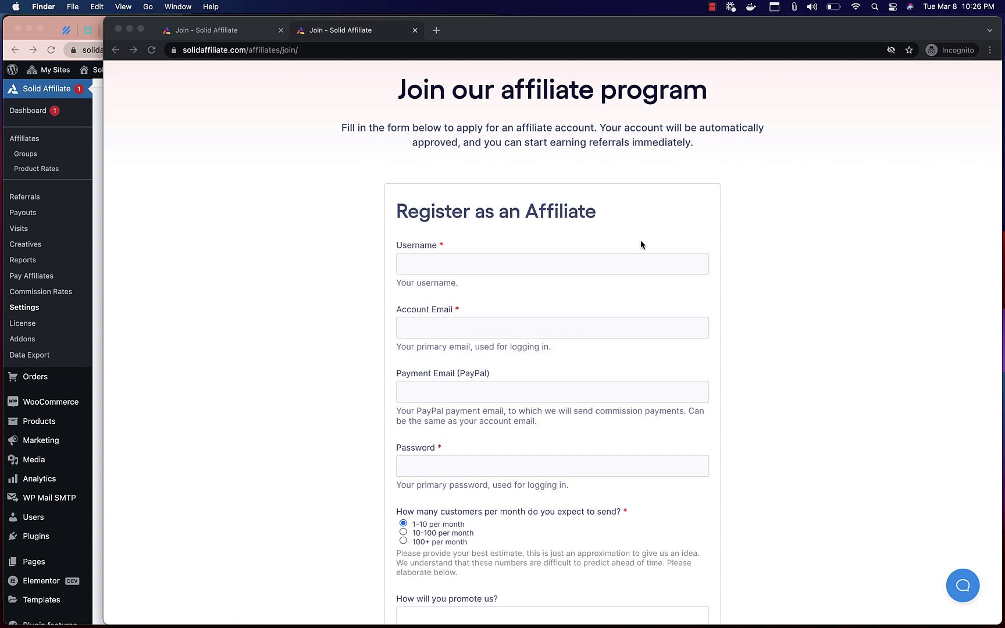
- Scroll through the empty public registration form, then return to the admin Customize Registration Form settings
scroll(523, 294, "down", 2)
scroll(525, 294, "up", 2)
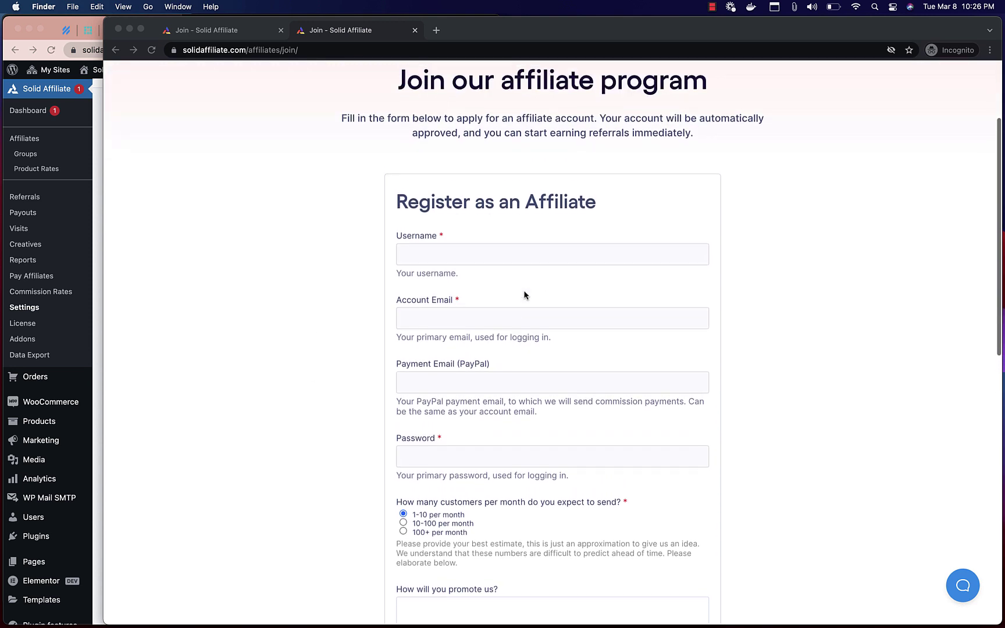
scroll(370, 139, "down", 2)
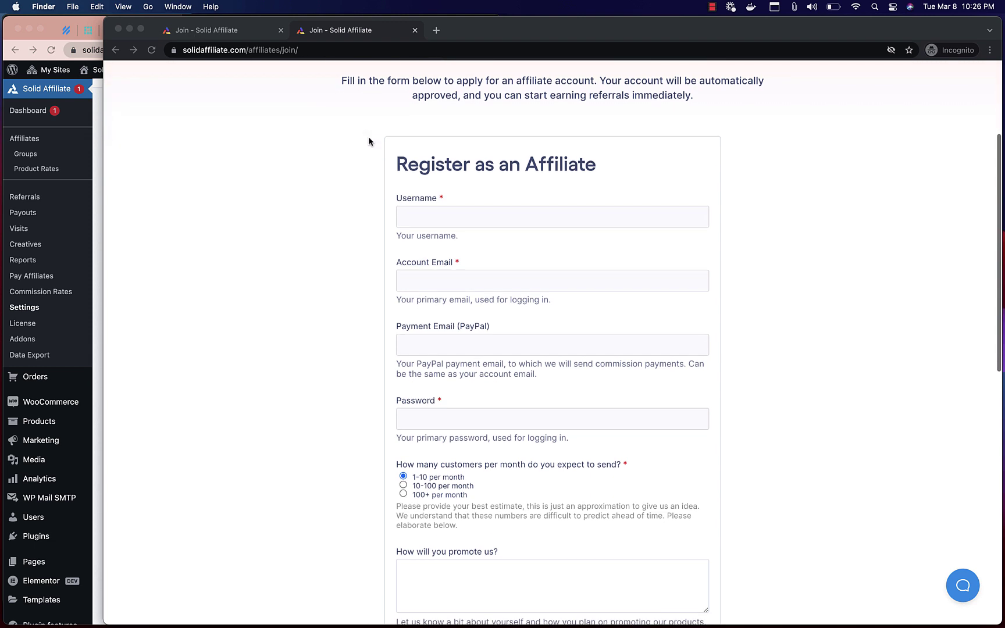
scroll(162, 464, "down", 3)
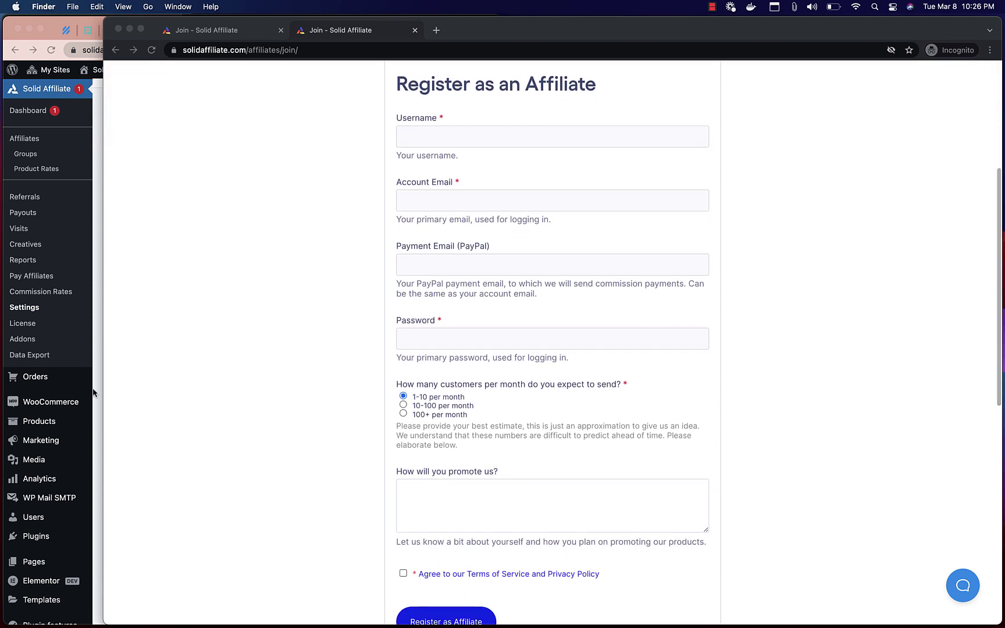
left_click(93, 389)
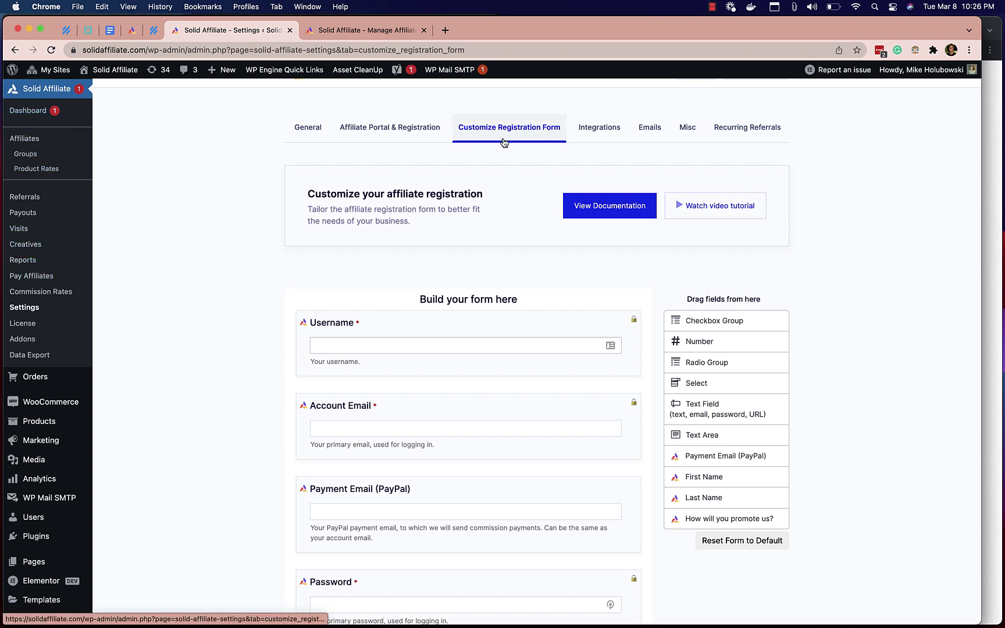
scroll(555, 311, "down", 5)
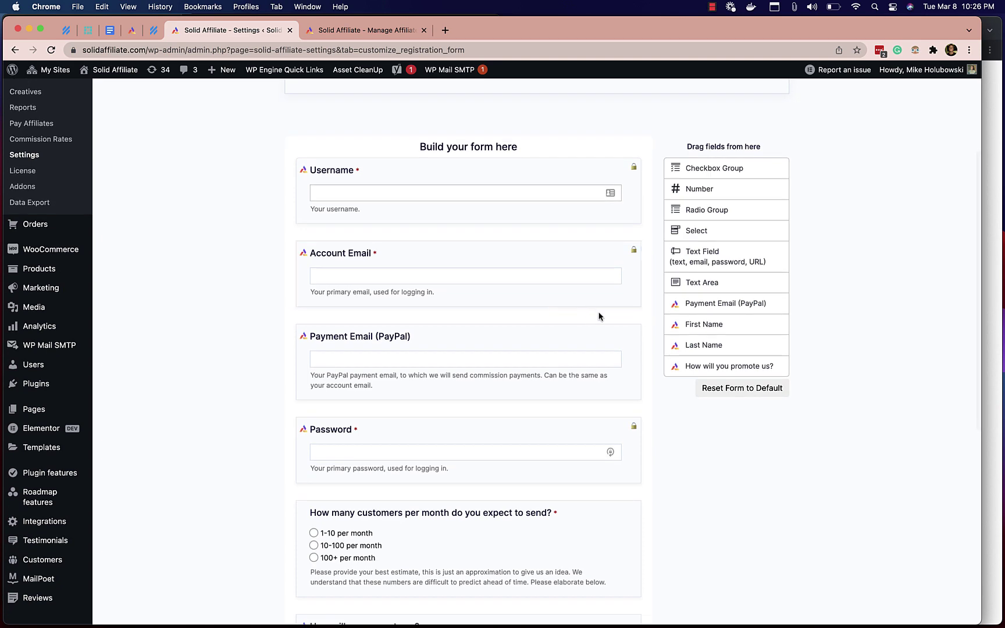
scroll(643, 312, "down", 2)
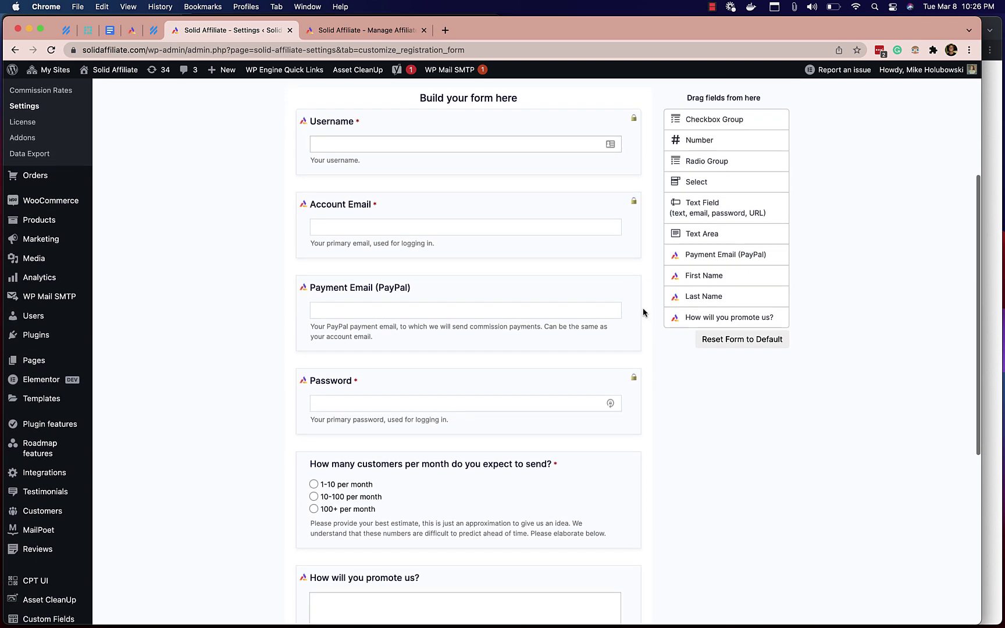
scroll(643, 312, "up", 2)
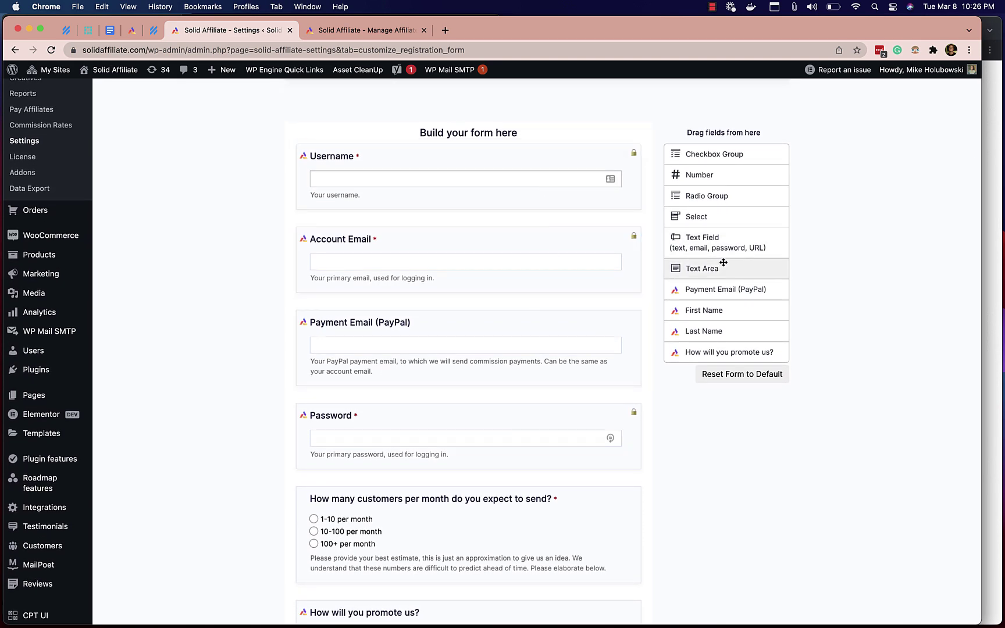
left_click_drag(747, 223, 743, 218)
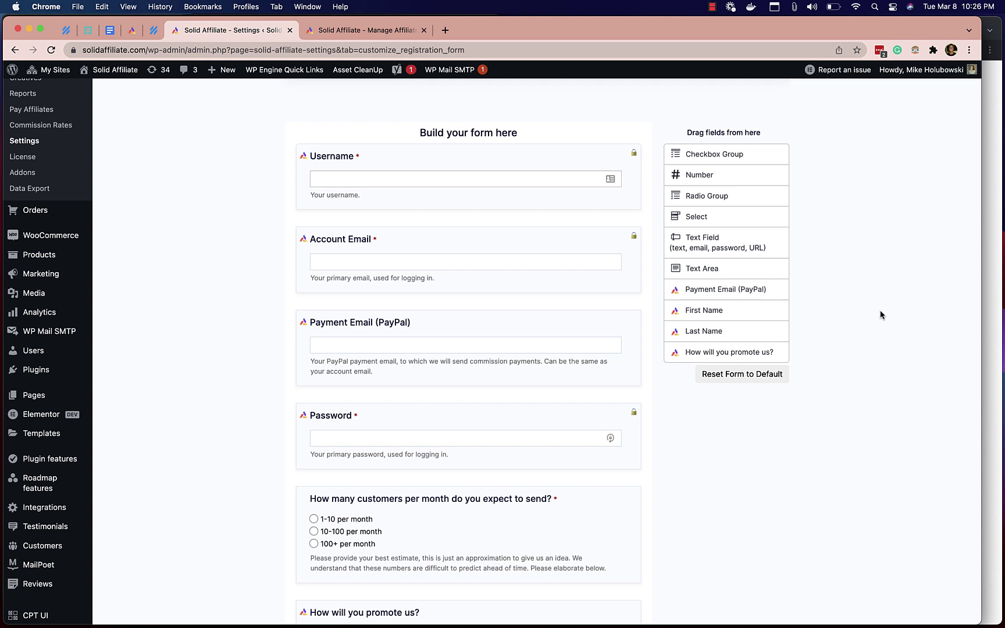
scroll(880, 314, "down", 2)
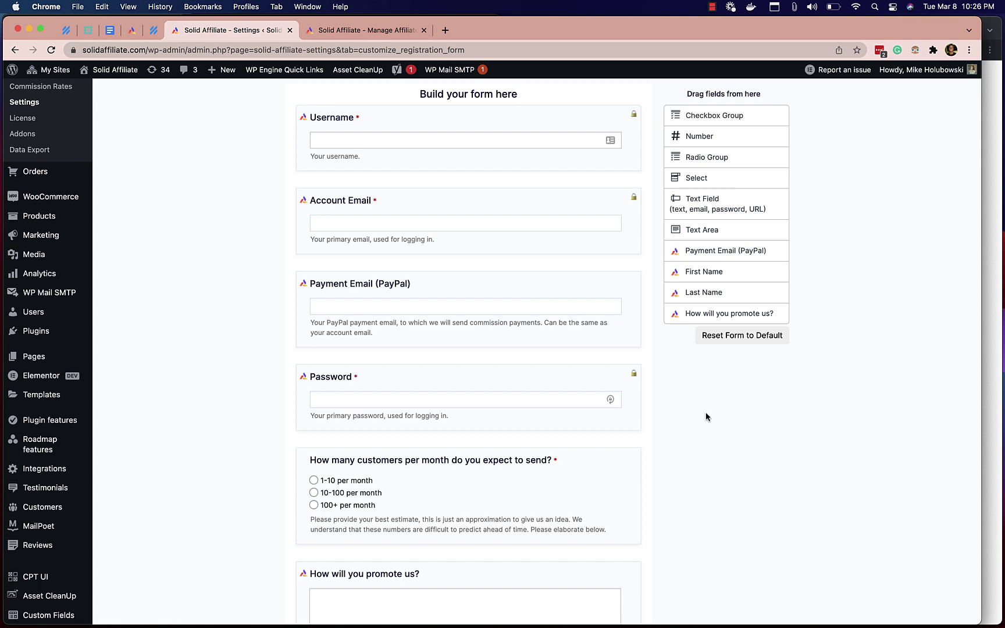
scroll(680, 415, "down", 3)
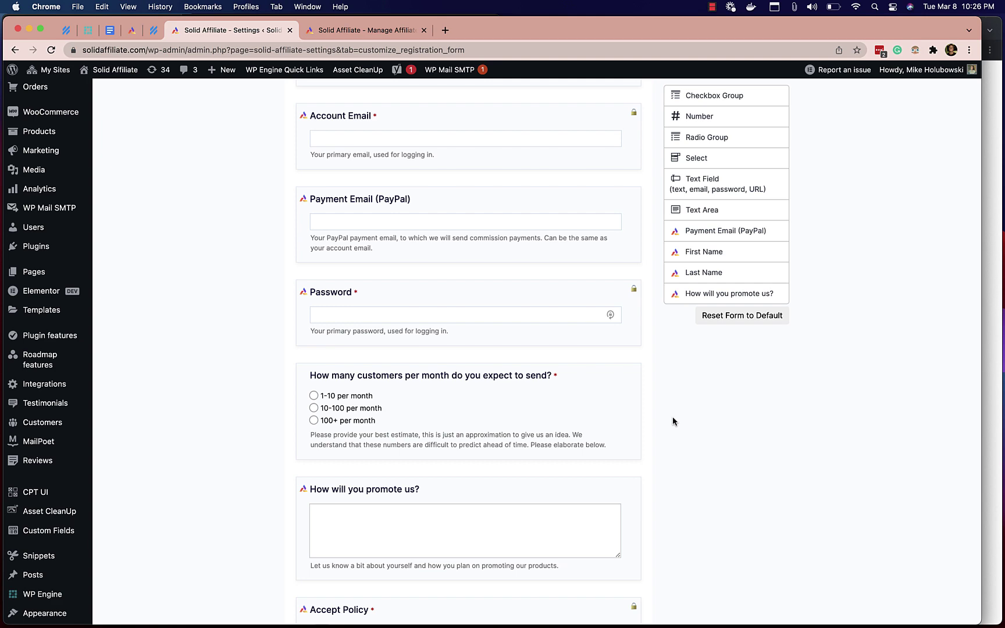
scroll(651, 405, "down", 1)
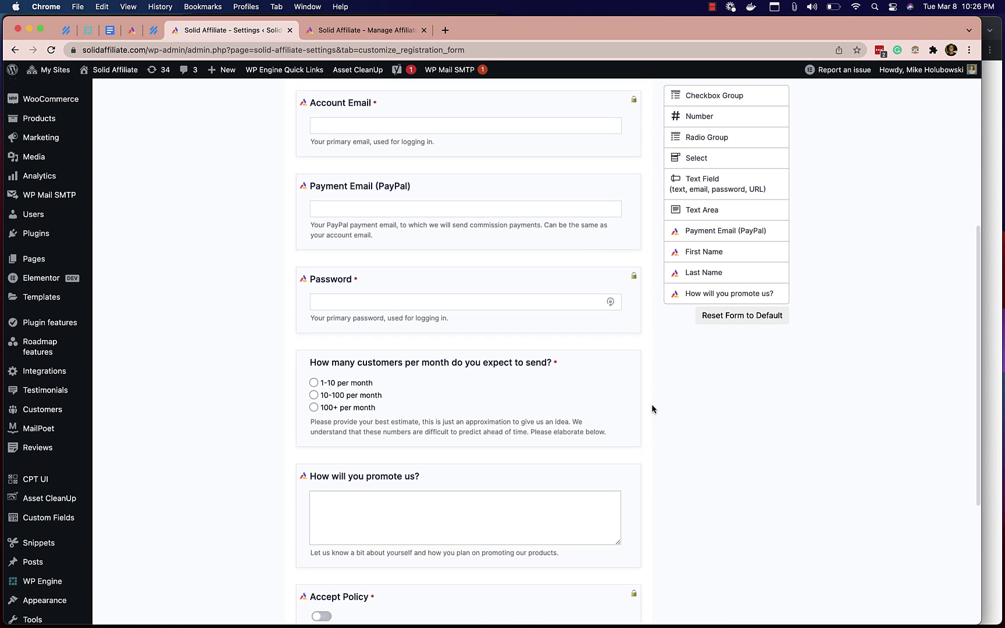
scroll(651, 407, "down", 2)
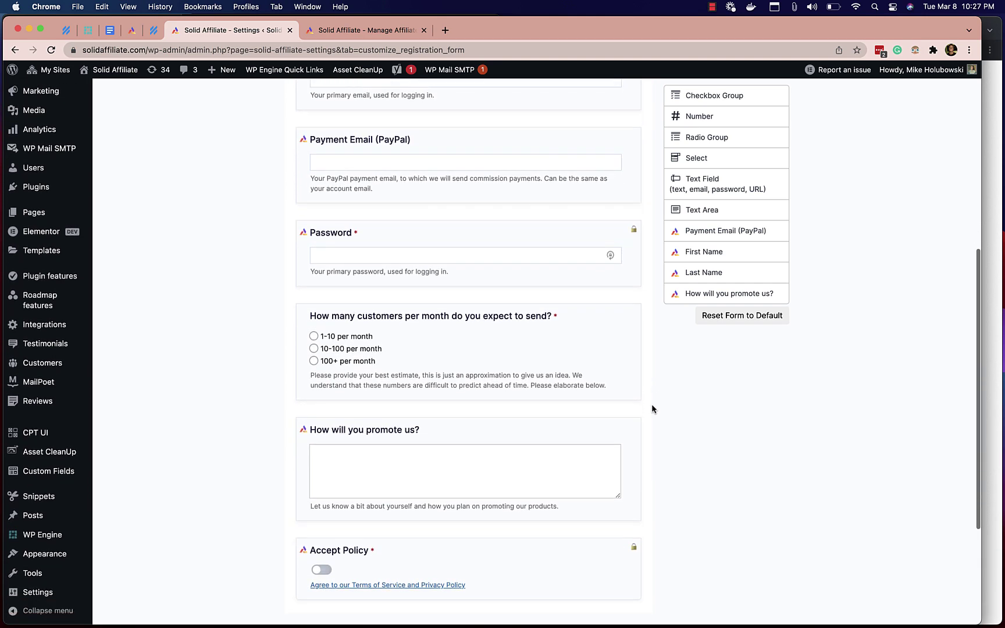
scroll(652, 407, "down", 3)
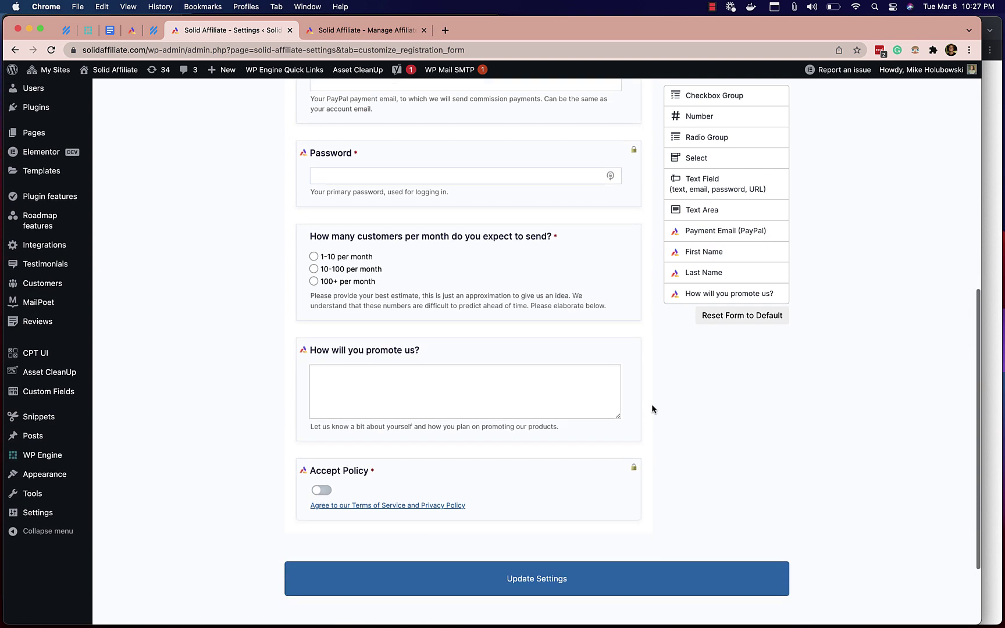
scroll(651, 405, "down", 1)
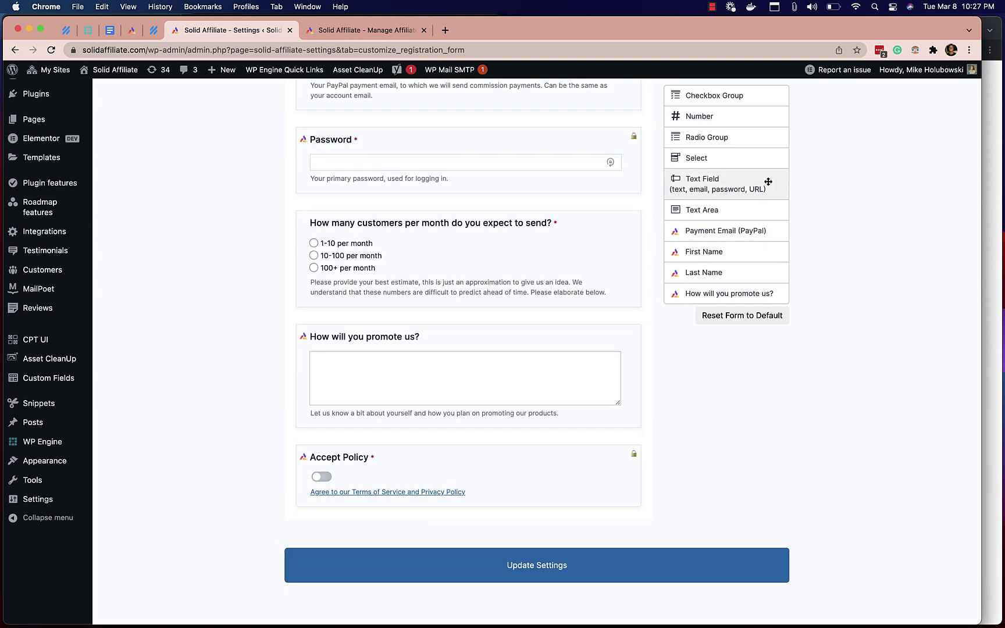
scroll(767, 182, "up", 1)
scroll(767, 182, "down", 1)
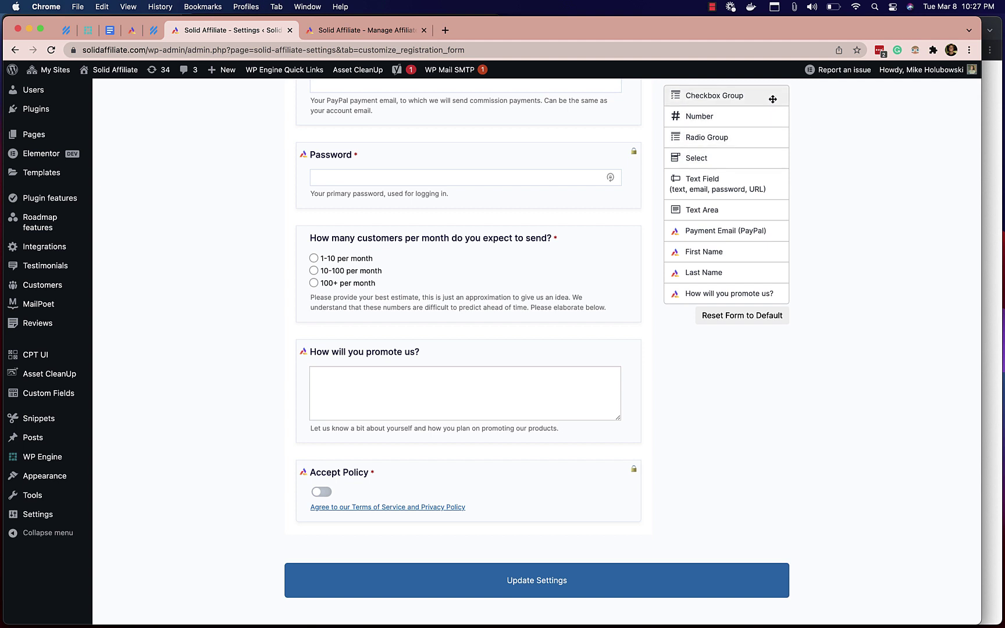
- Add a required Radio Group below the promotion question and delete its Option 3
mouse_move(761, 135)
left_mouse_down()
mouse_move(695, 152)
mouse_move(697, 503)
mouse_move(526, 537)
mouse_move(569, 493)
mouse_move(530, 470)
left_mouse_up()
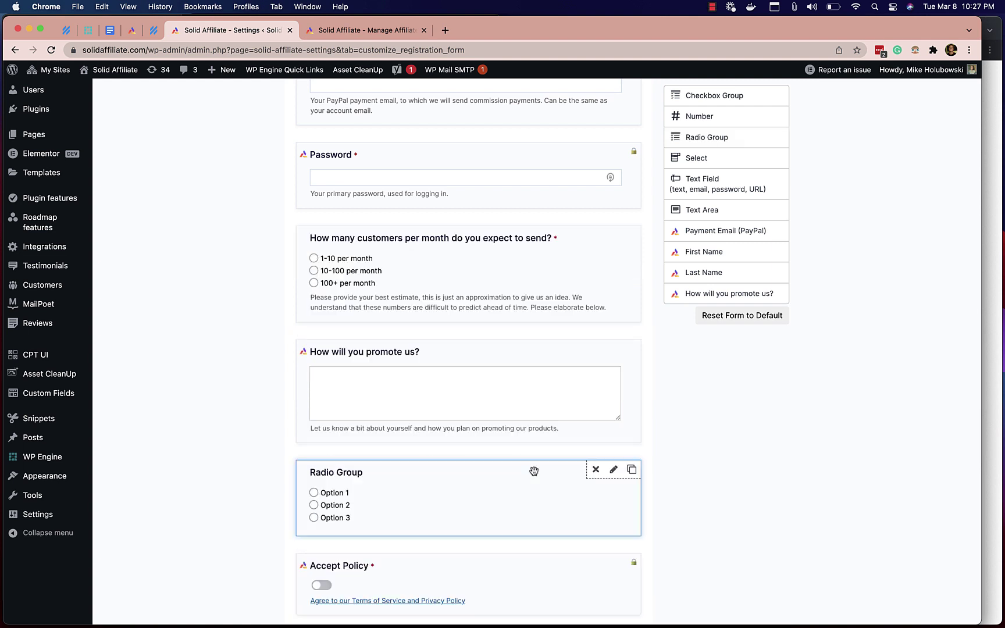
left_click(613, 470)
scroll(465, 488, "down", 3)
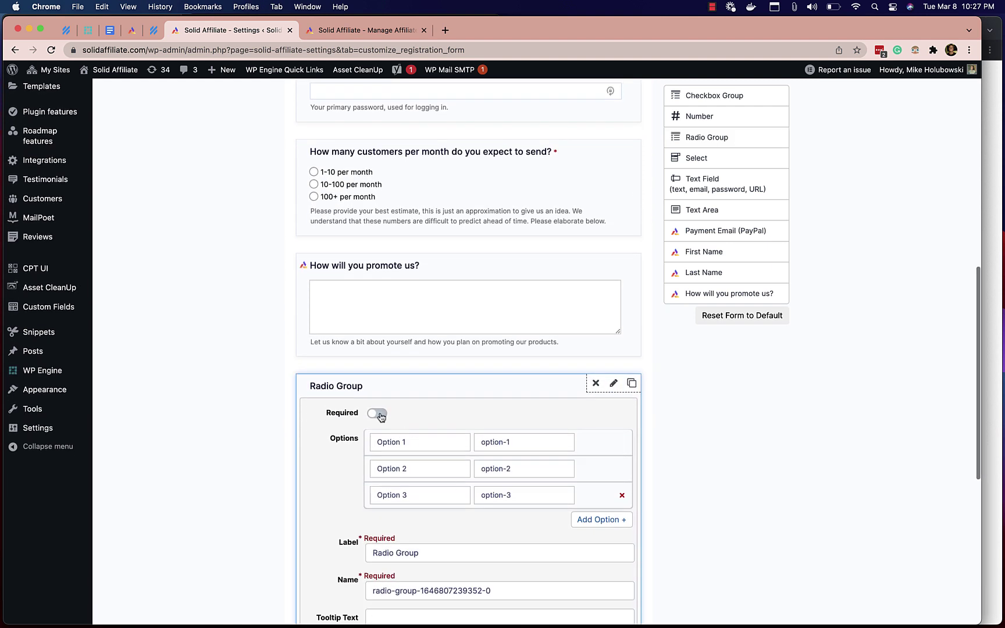
left_click(378, 413)
left_click(622, 495)
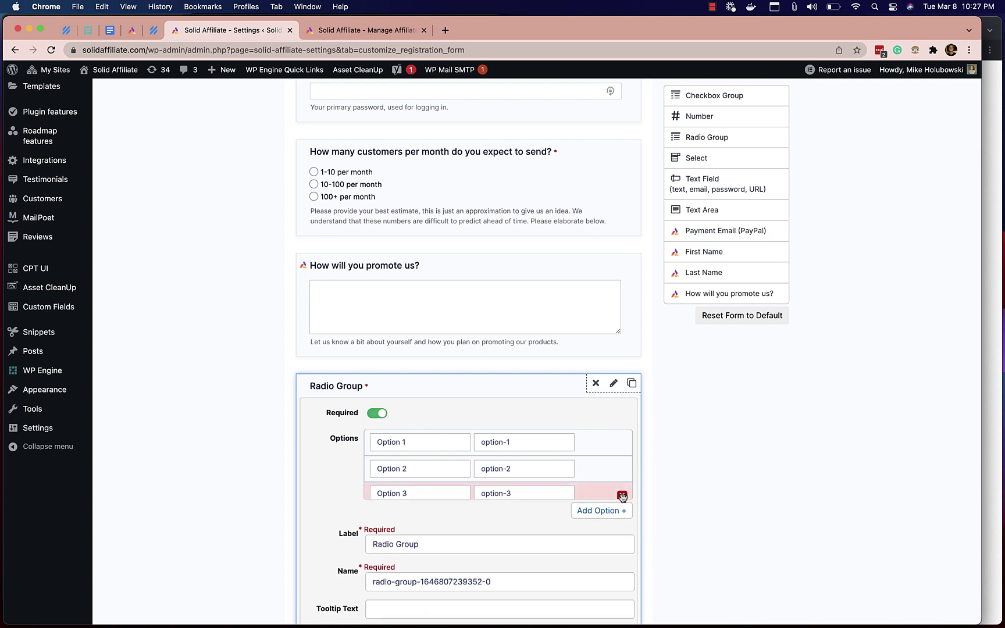
- Label the radio group 'If approved, do you want to jump on a call with our team?' named call-with-team
scroll(429, 442, "down", 1)
triple_click(424, 506)
type("If")
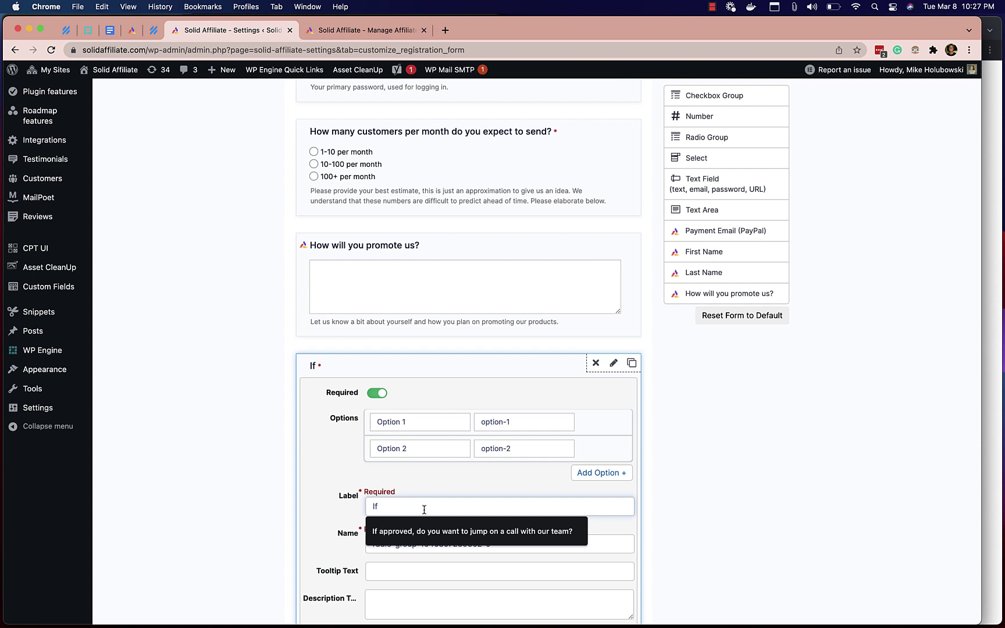
left_click(443, 530)
scroll(443, 530, "down", 1)
triple_click(452, 537)
type("ca")
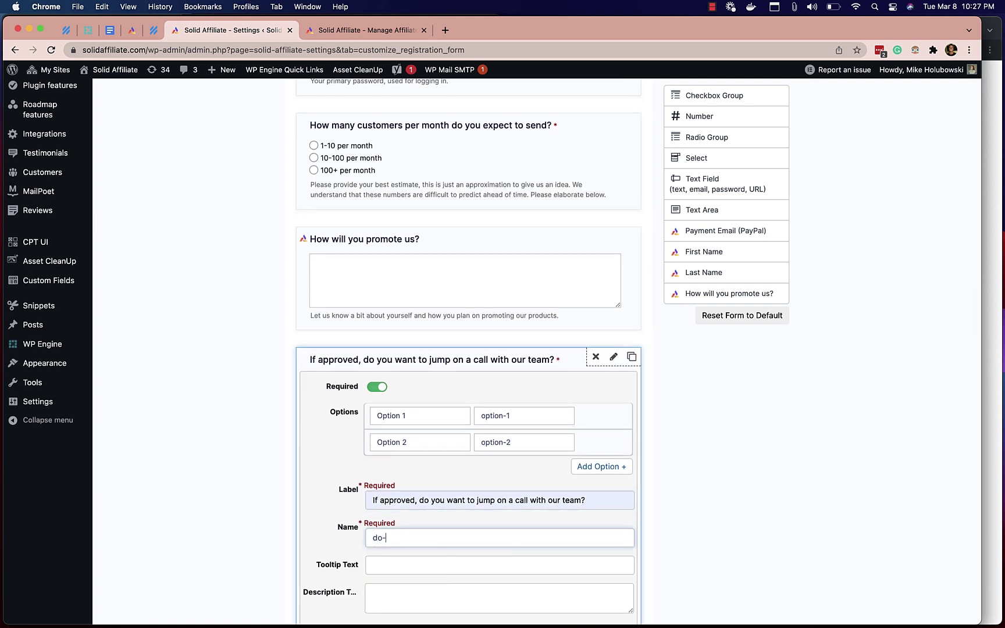
key("BackSpace")
key("BackSpace")
type("call-")
scroll(379, 505, "down", 2)
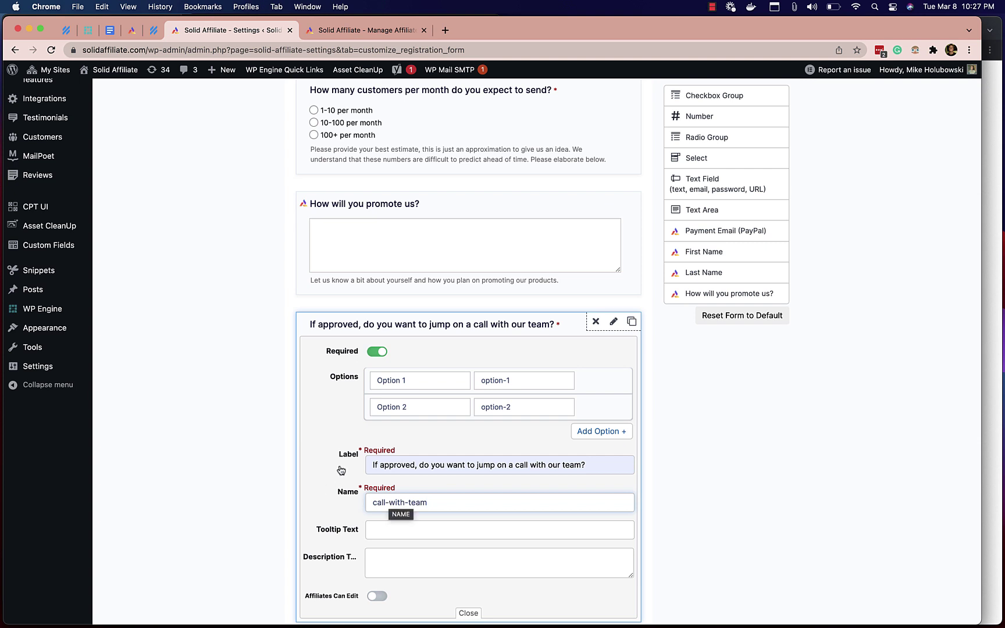
scroll(366, 474, "down", 2)
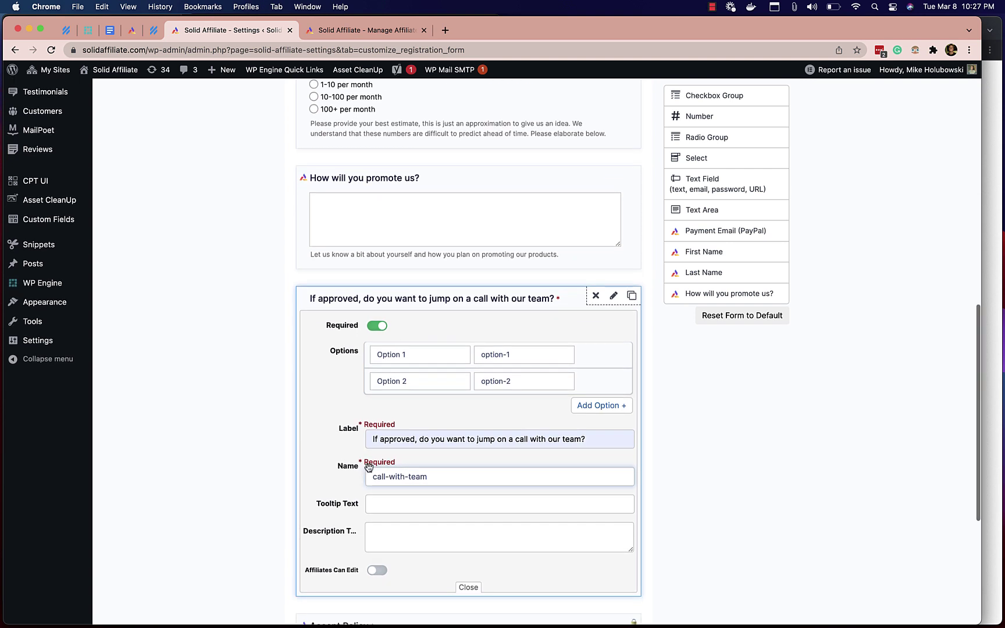
- Set the first answer to 'No.' with value No
triple_click(417, 354)
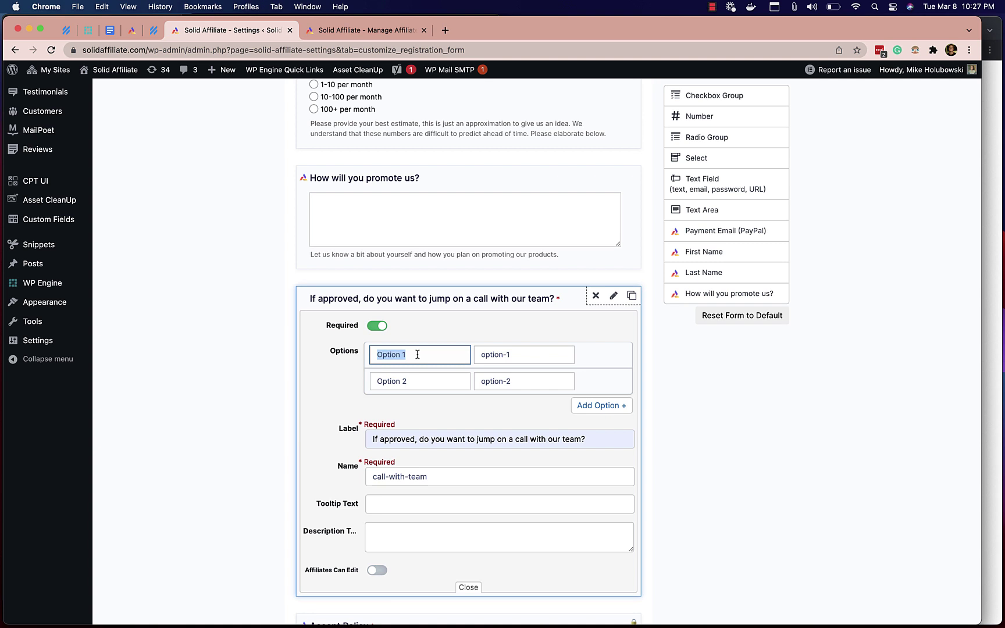
type("No.")
triple_click(525, 356)
type("No")
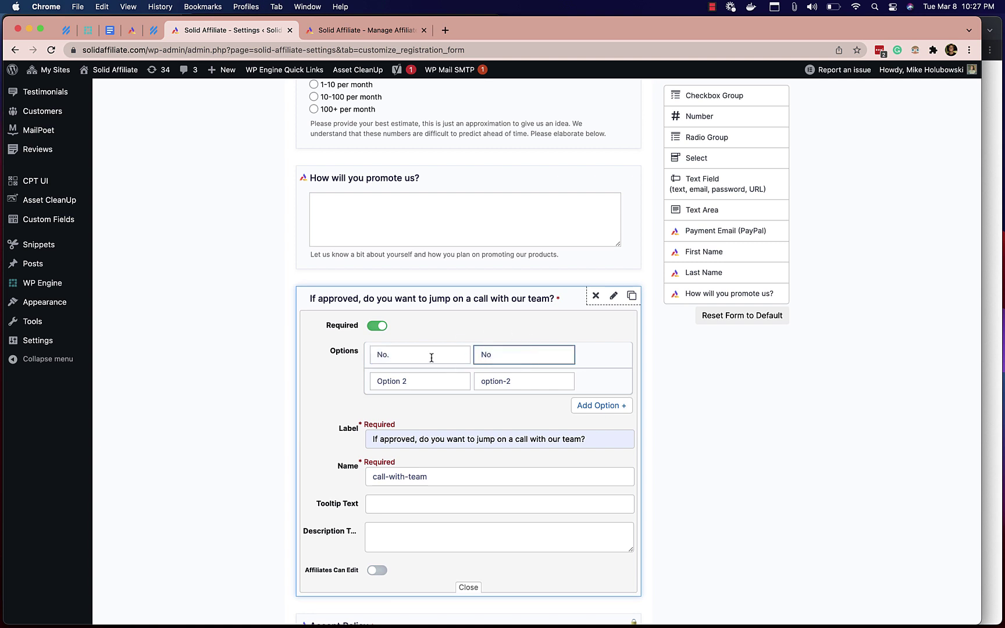
left_click(384, 355)
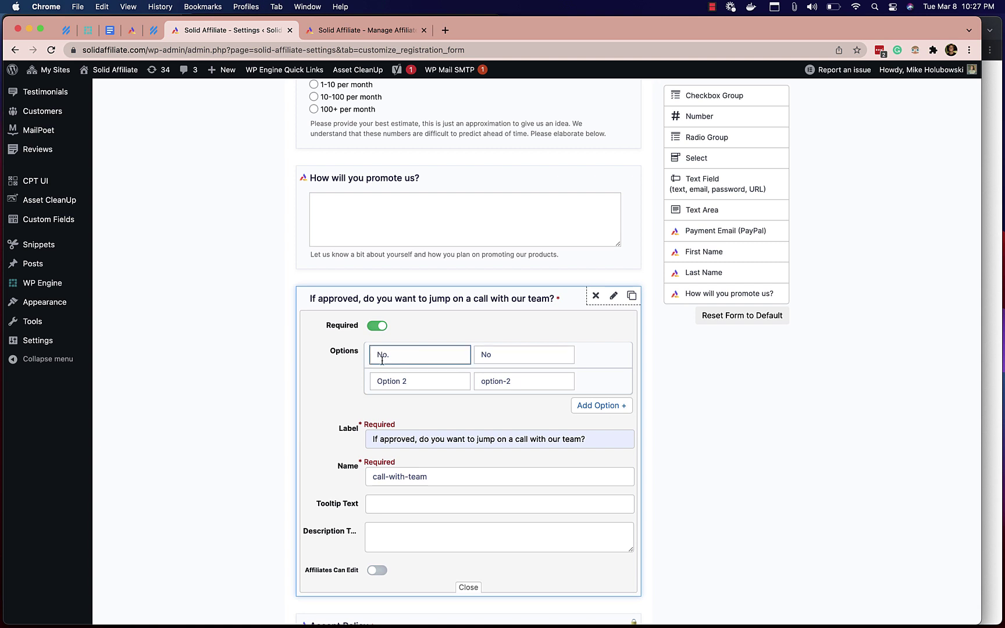
left_click(488, 357)
- Replace Option 2 with 'Yes, please email me about this' and value Yes
triple_click(412, 382)
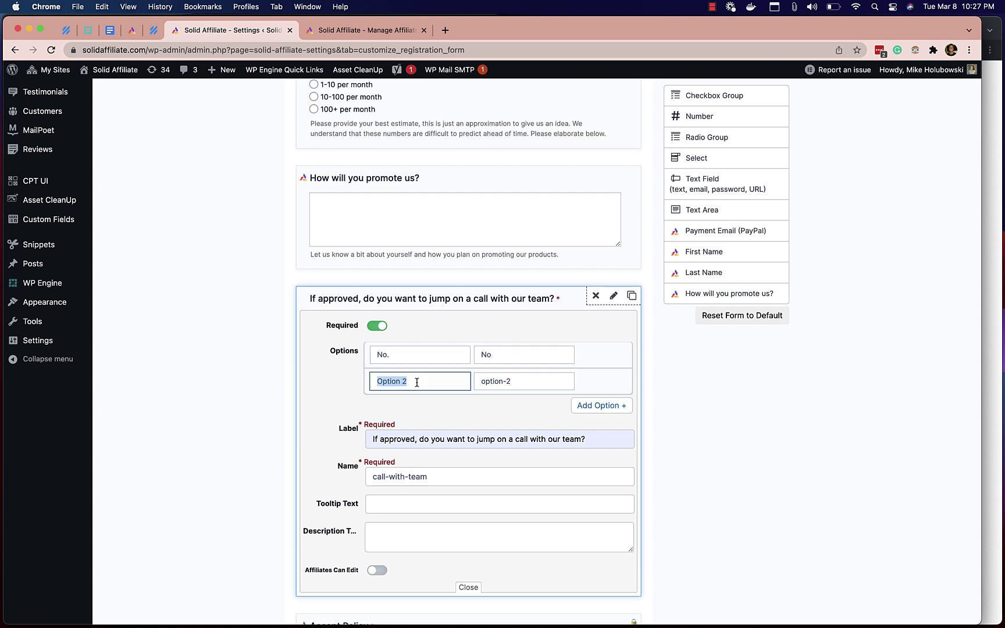
type("Yes, please email me about this")
left_click(508, 382)
triple_click(508, 382)
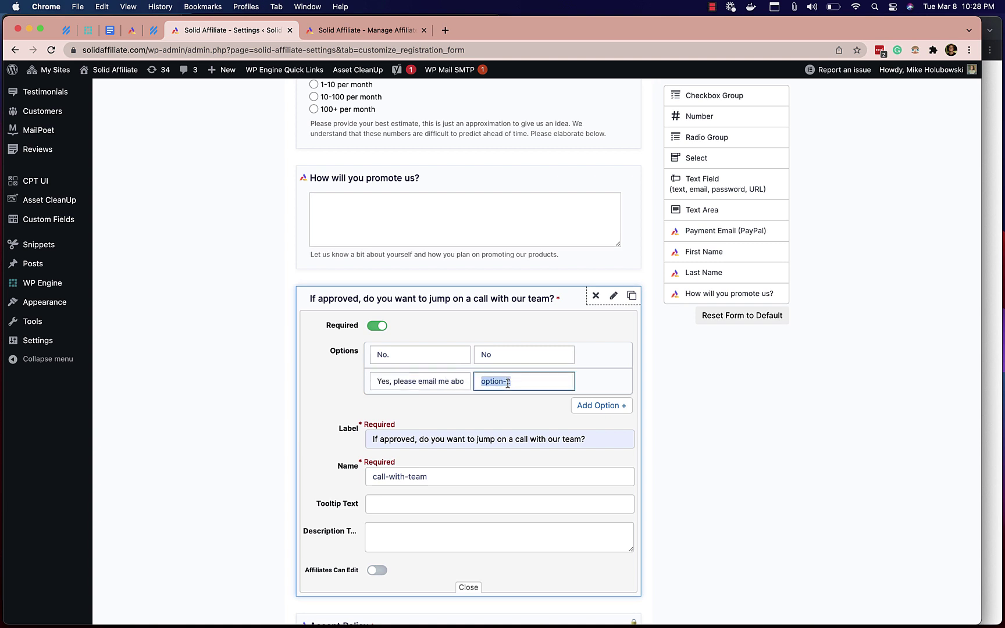
type("Yes")
scroll(463, 423, "down", 2)
- Describe the call question: applications reviewed personally, we'll reach out to schedule; close the editor
left_click(459, 493)
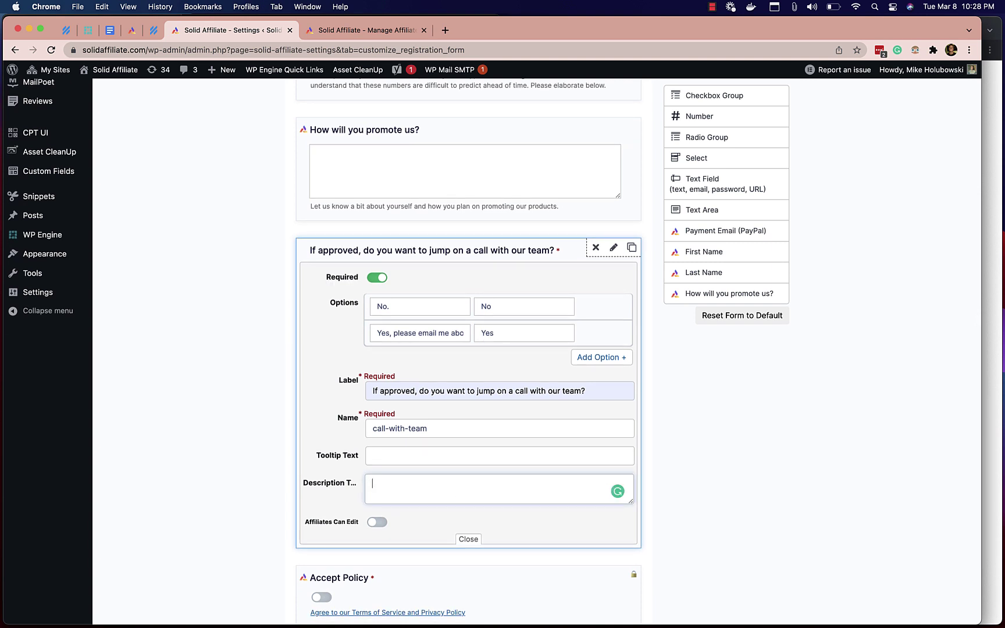
type("We review every application ")
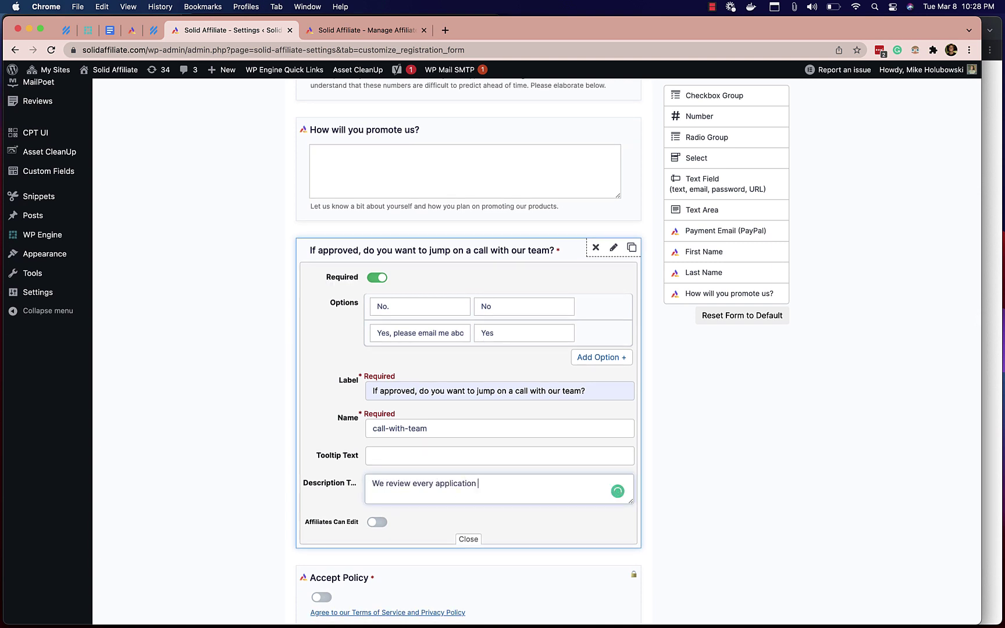
type("personally. This won't be an automated email, we")
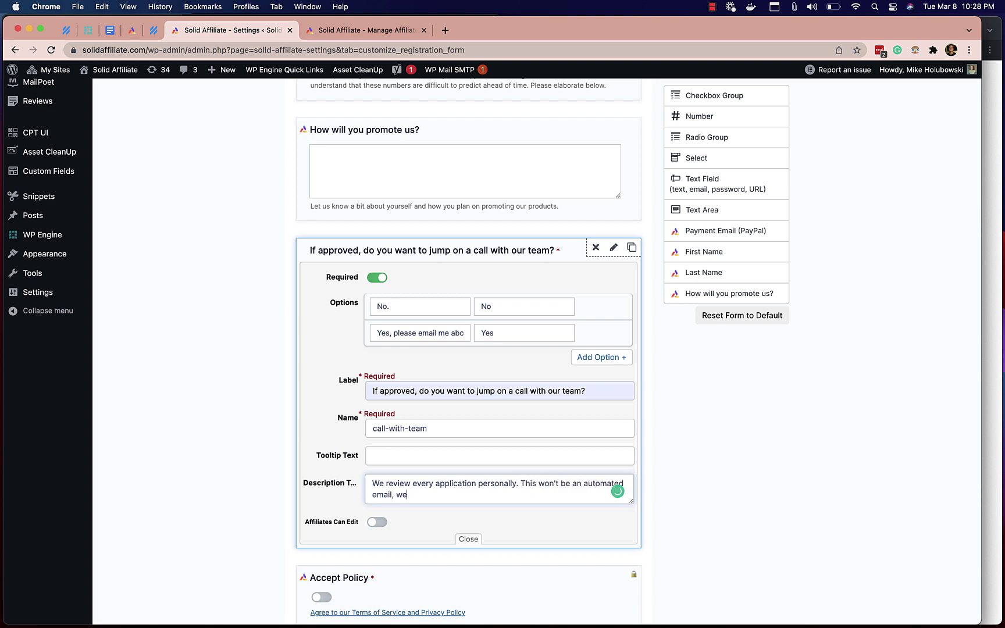
type("'ll reach to you and schedule a time.")
scroll(440, 507, "down", 1)
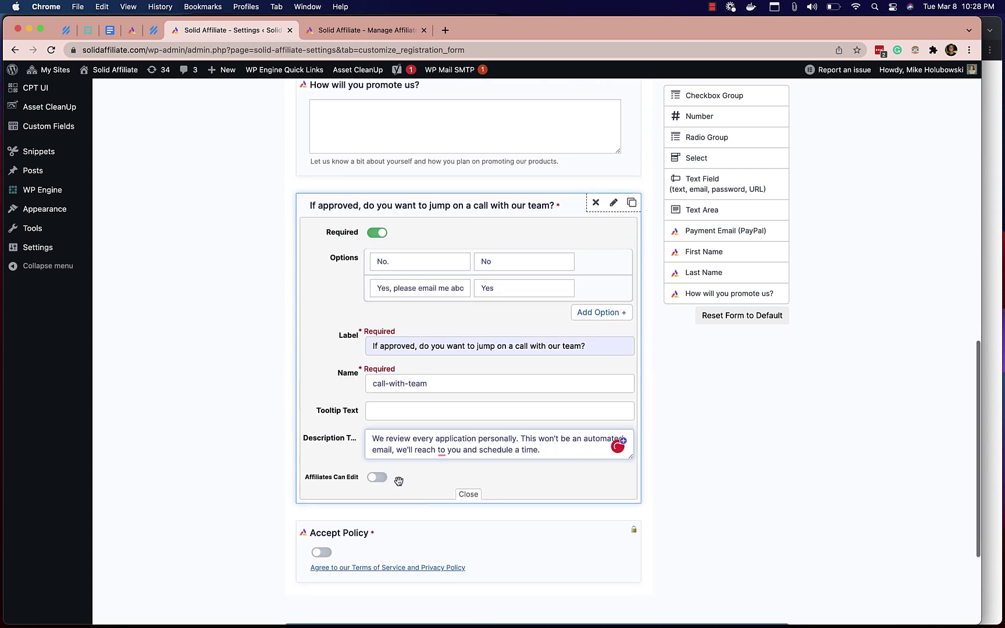
scroll(430, 482, "down", 1)
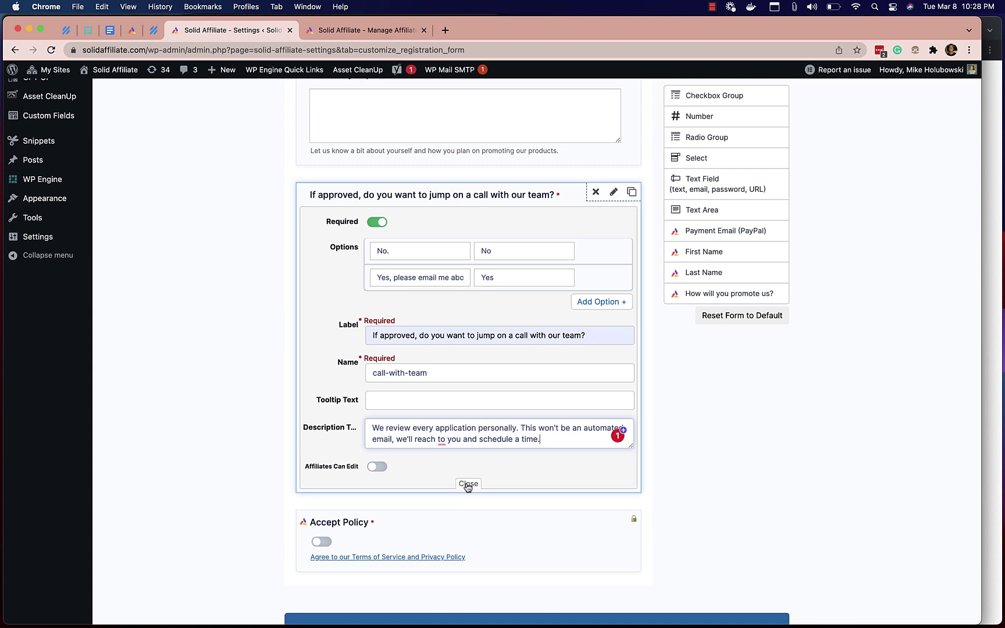
mouse_move(443, 440)
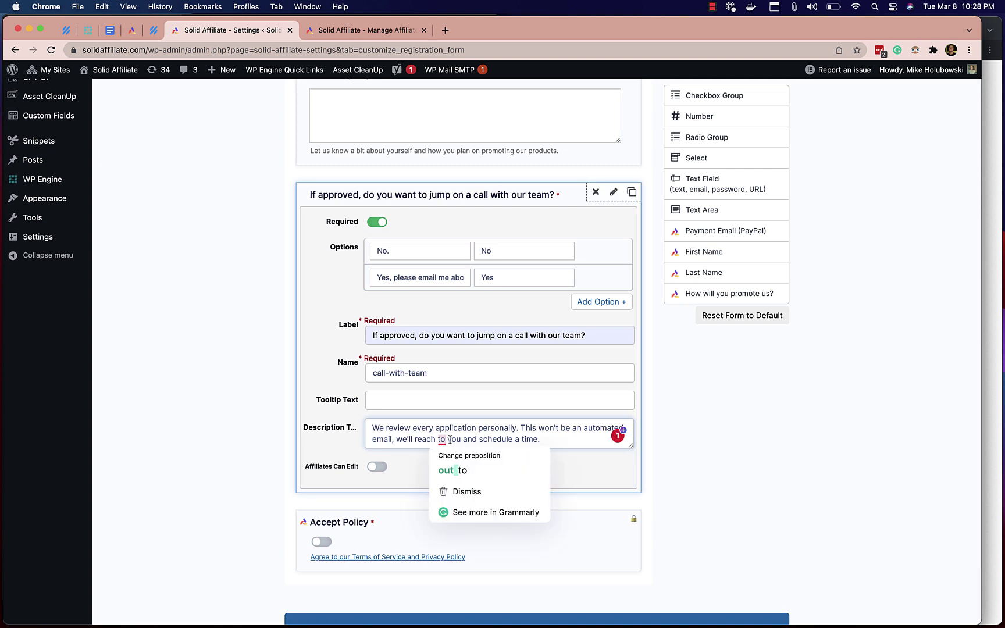
left_click(457, 469)
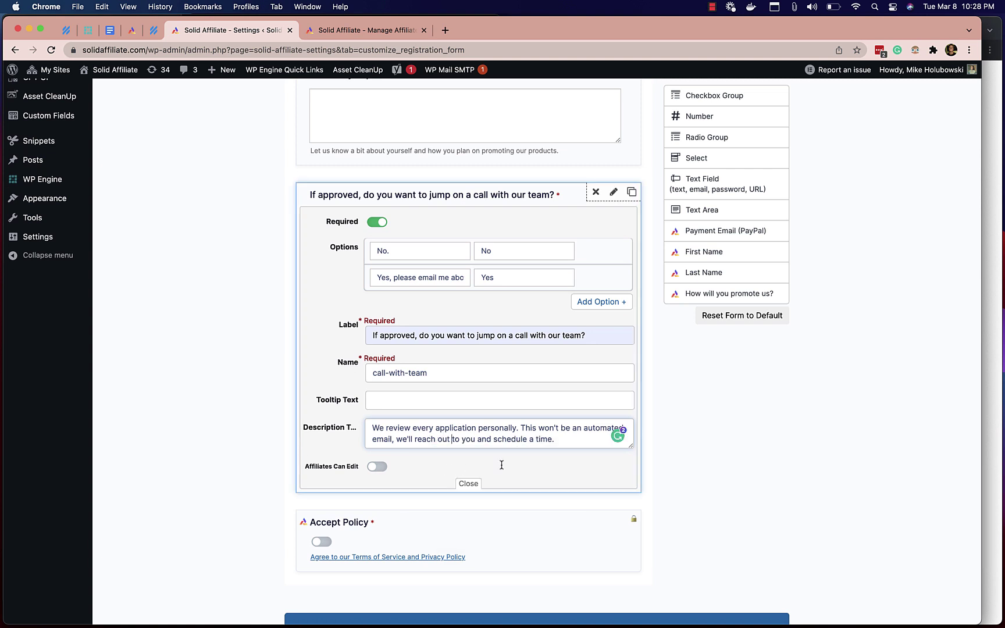
left_click(469, 484)
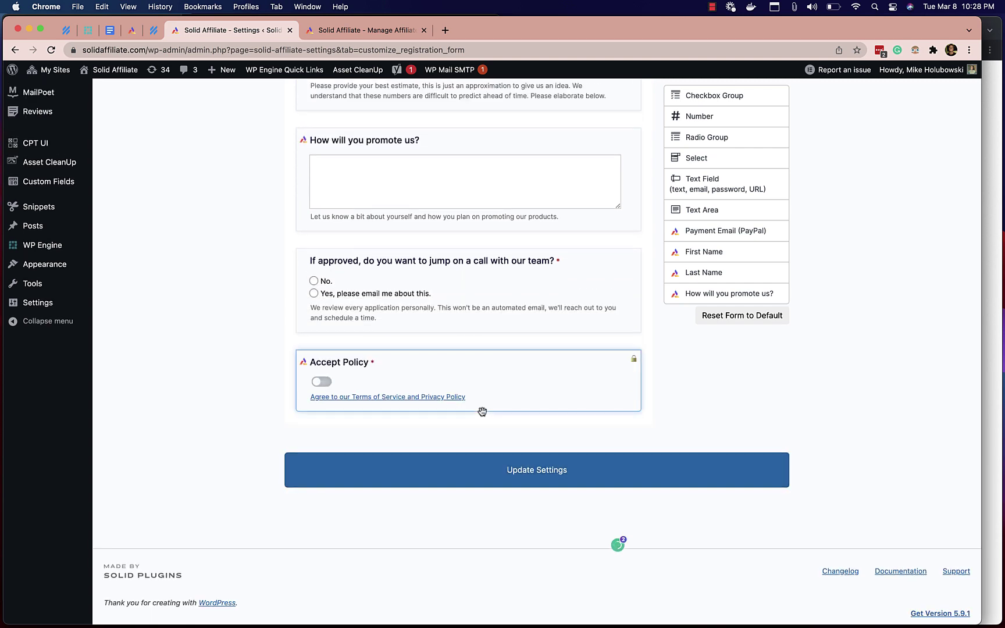
scroll(482, 411, "up", 5)
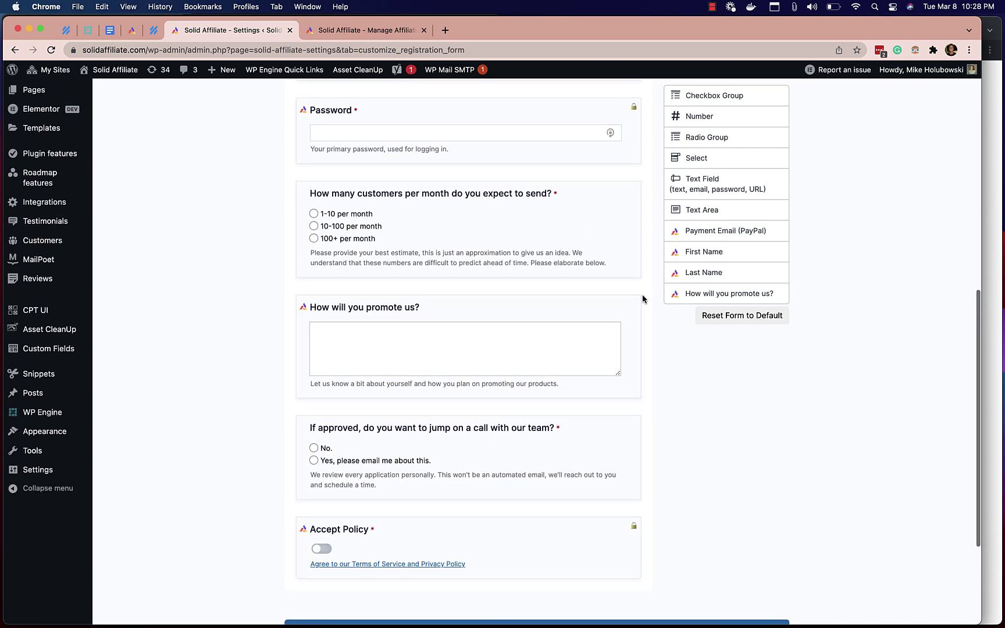
- Add a required plain Text Field below the Password field
scroll(723, 229, "up", 1)
scroll(723, 230, "up", 3)
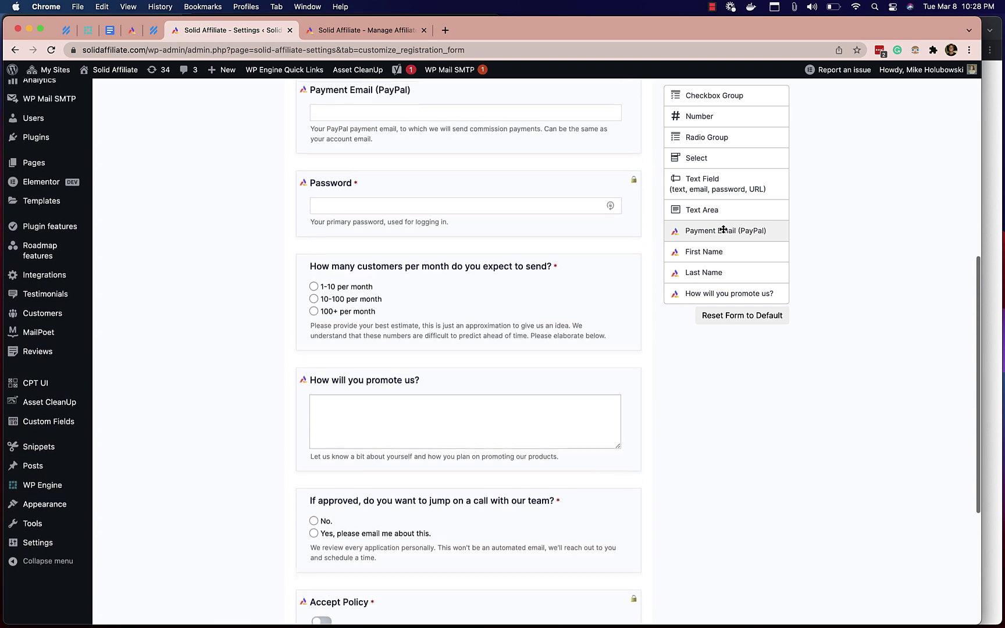
scroll(723, 229, "down", 3)
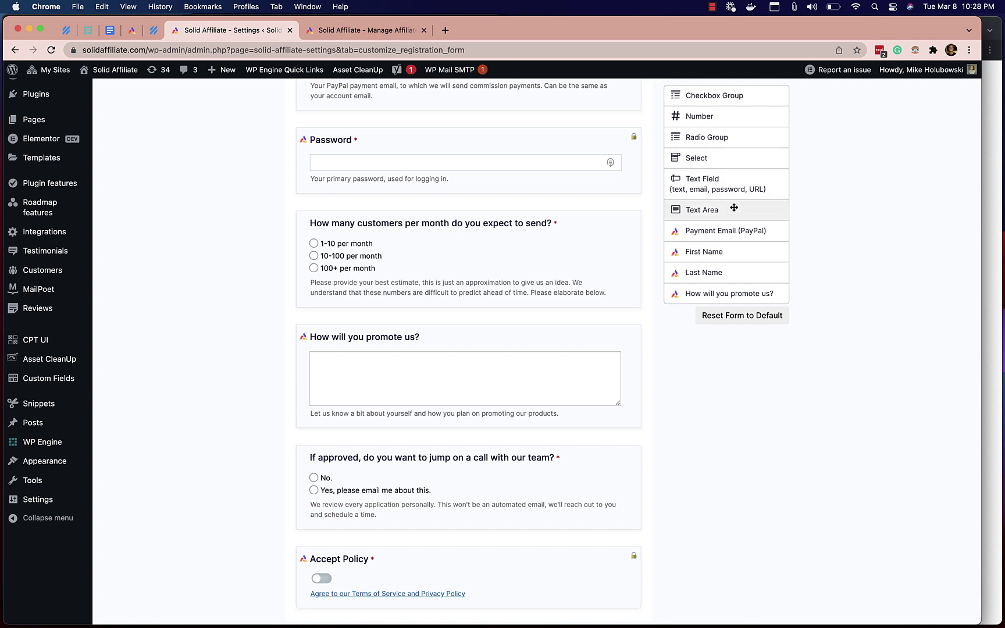
left_click_drag(736, 180, 500, 224)
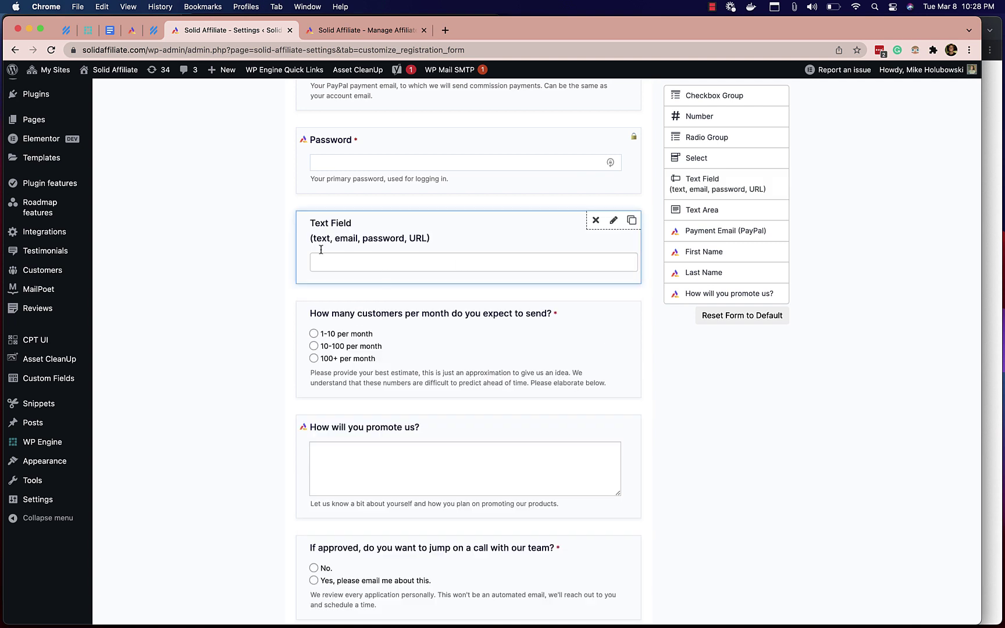
left_click(613, 220)
left_click(376, 265)
left_click(410, 289)
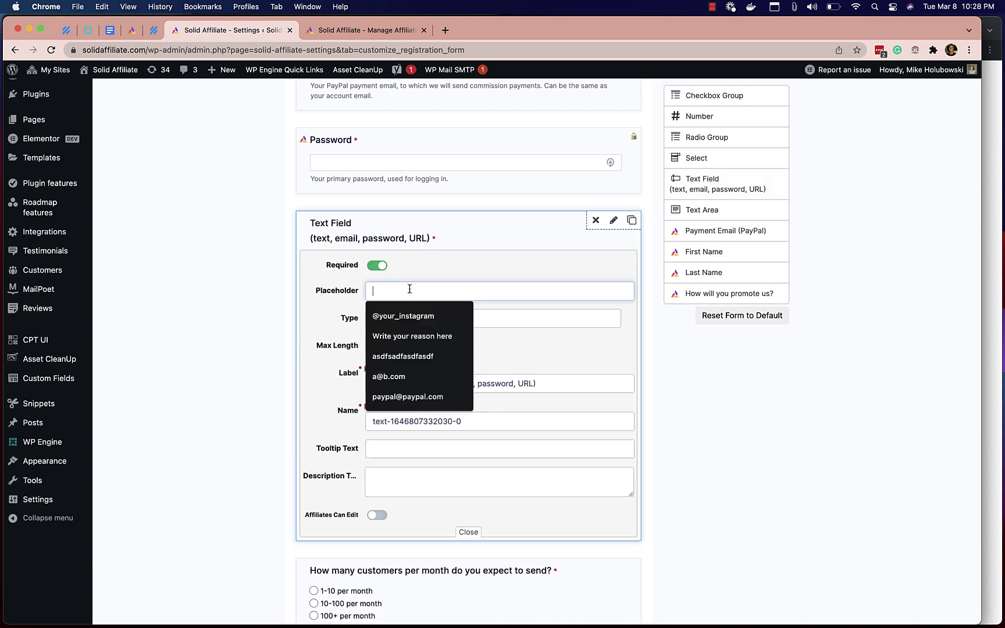
left_click(494, 319)
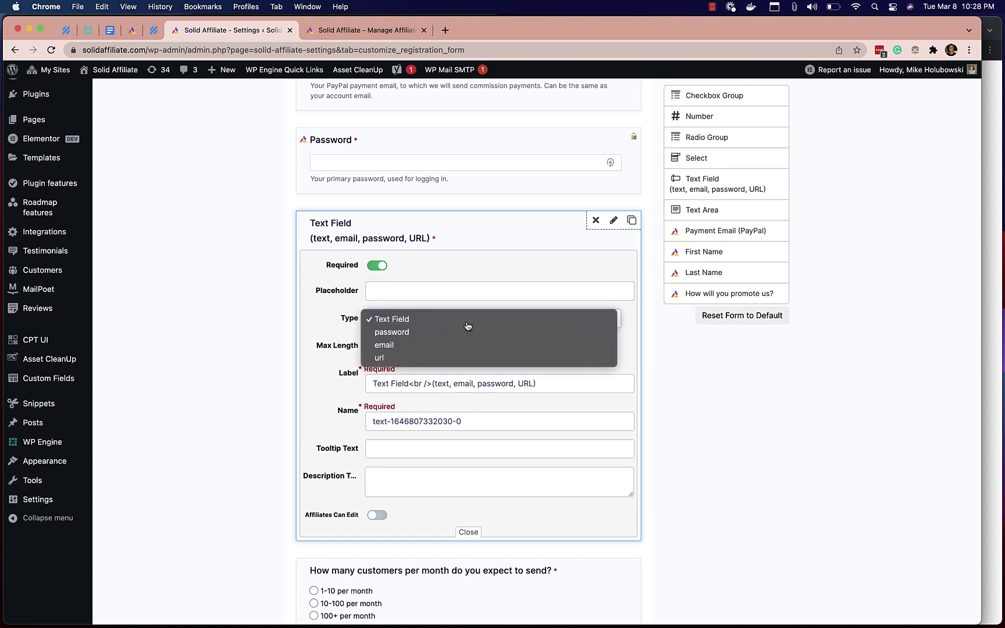
key("Escape")
- Label it 'Instagram Account', name it instagram, with a description about verifying identity and audience
scroll(409, 353, "down", 1)
triple_click(410, 362)
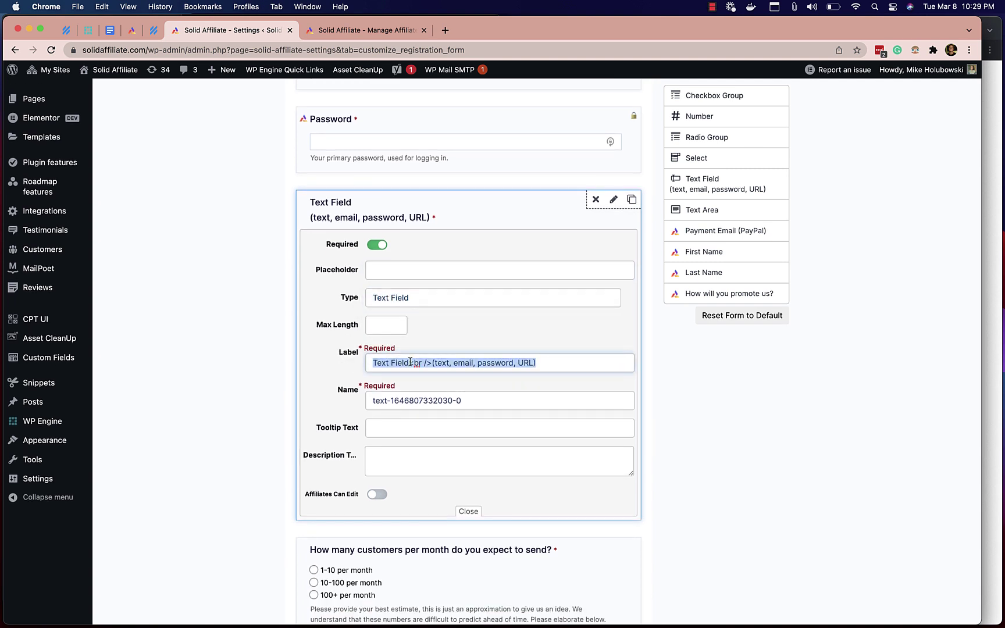
type("Ins")
key("Down")
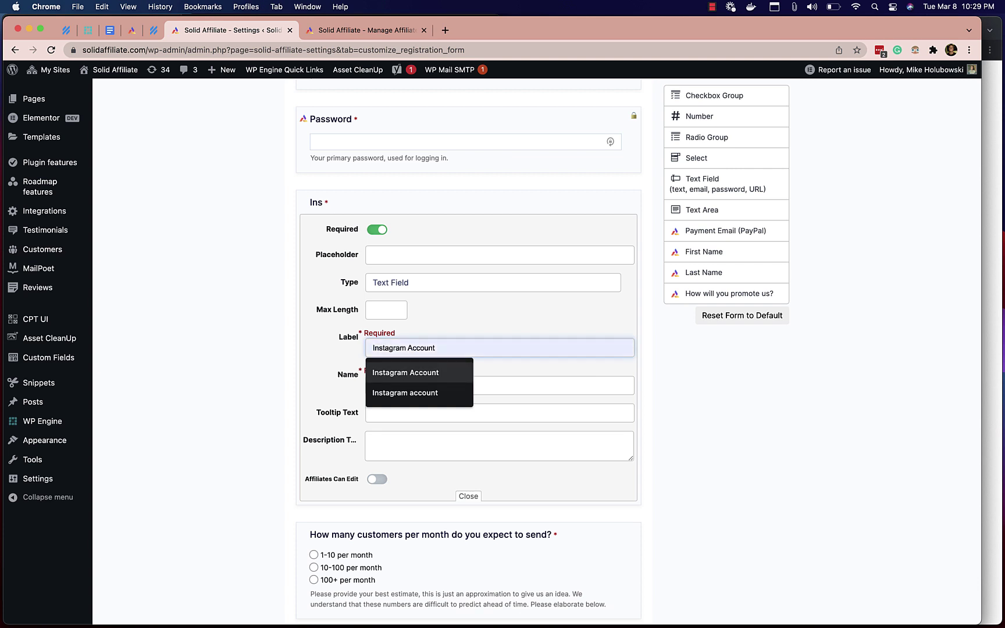
key("Tab")
type("in")
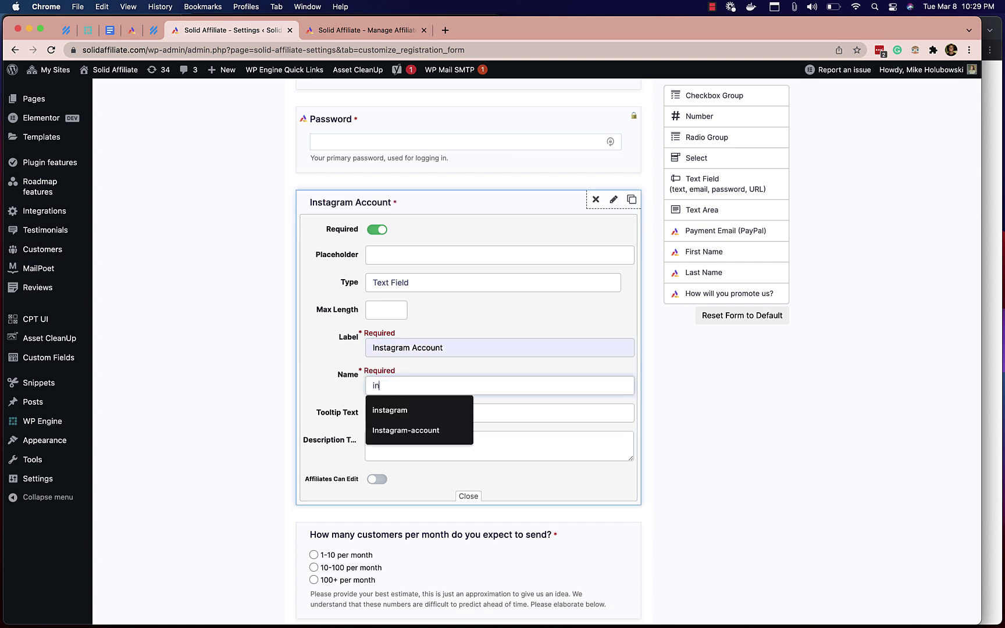
type("stagram")
left_click(419, 409)
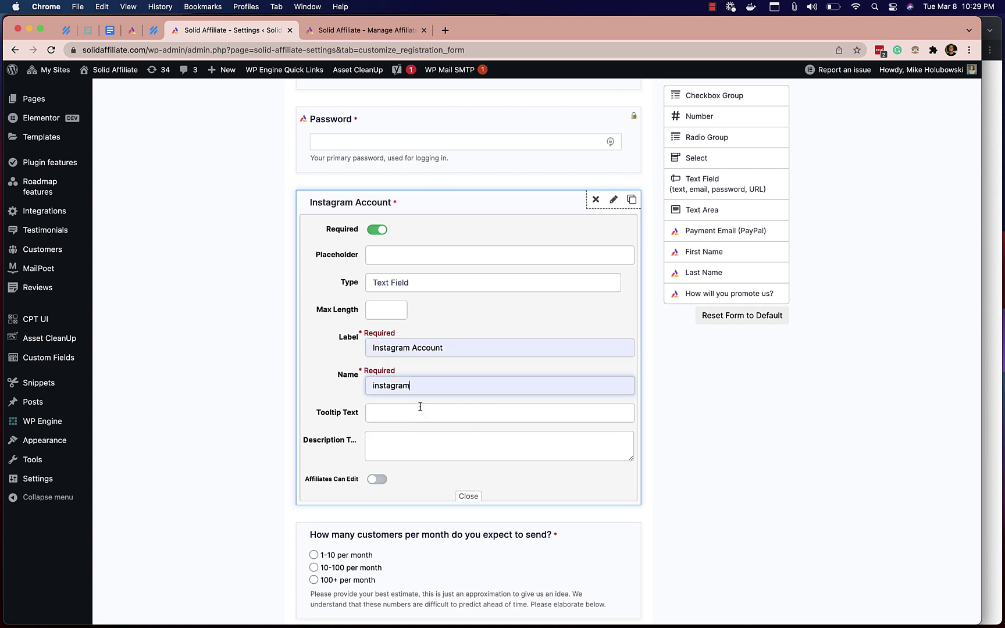
left_click(416, 440)
type("We'll use this to verify")
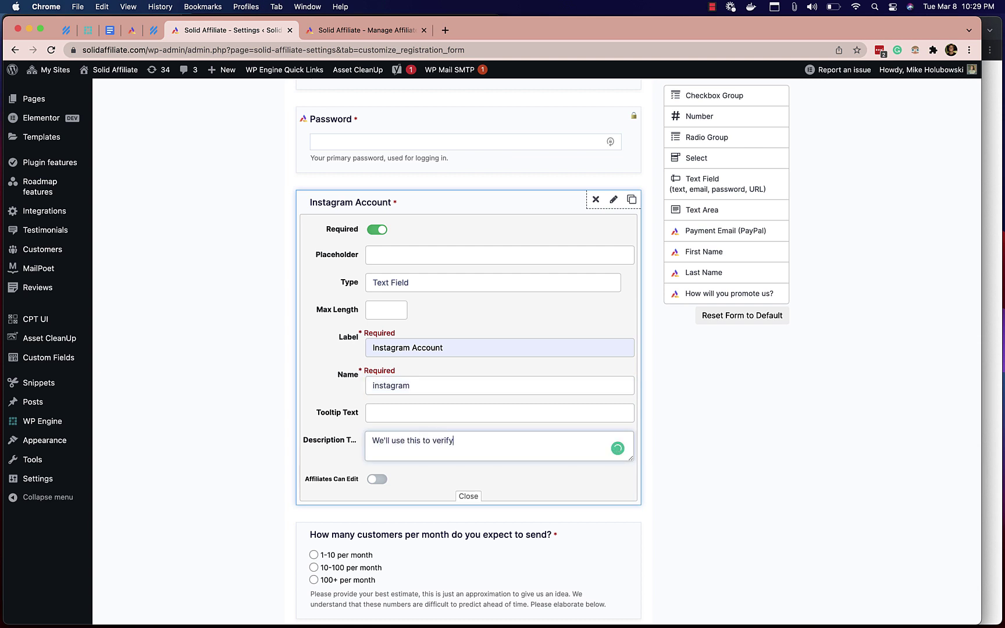
type(" your identity and get an idea of your")
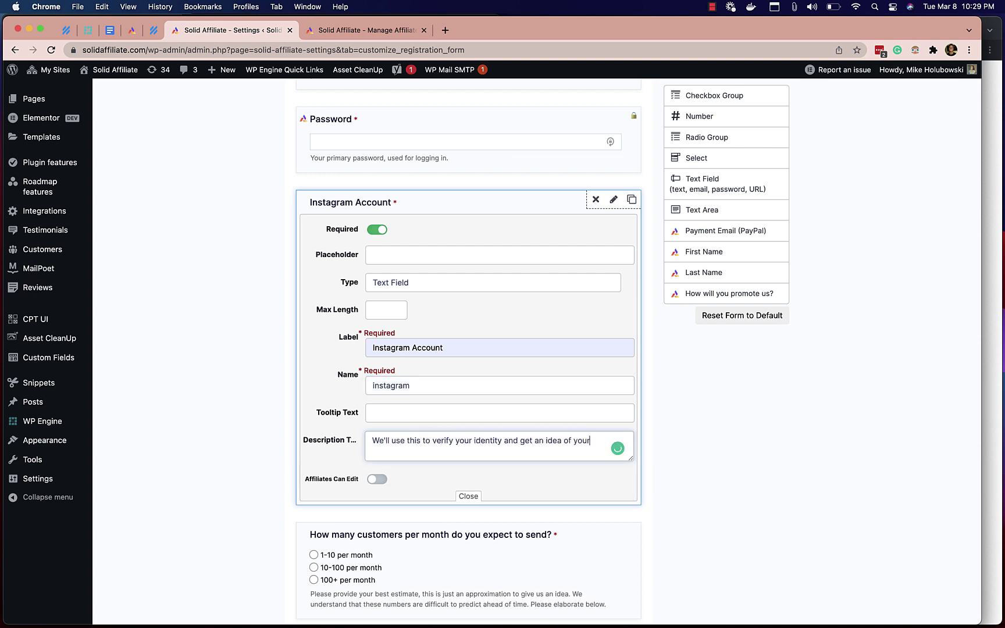
type(" audience.")
- Let affiliates edit the Instagram Account field, close it, and Update Settings
left_click(377, 479)
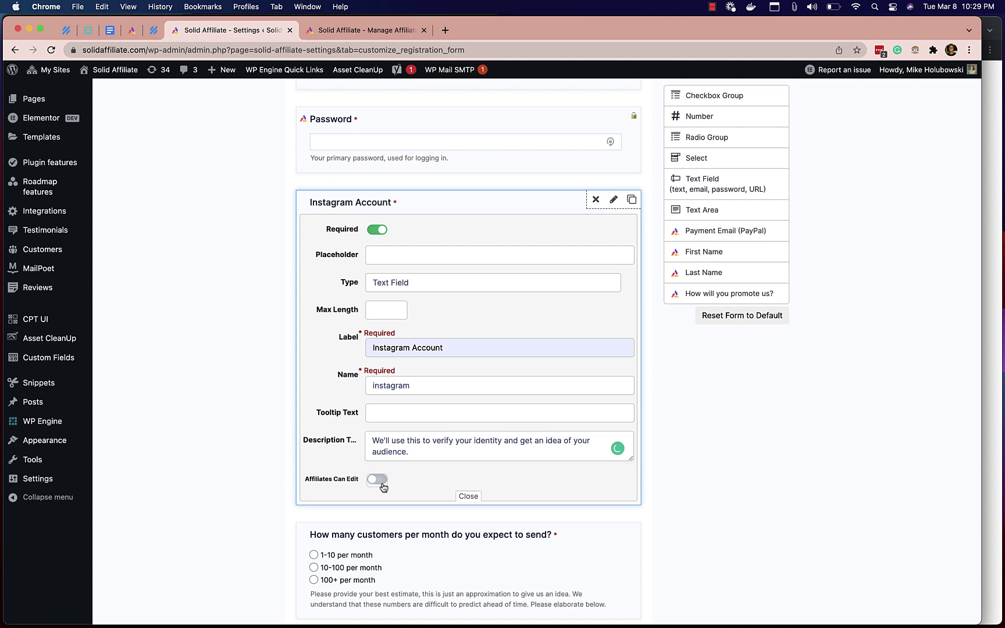
scroll(483, 478, "down", 2)
left_click(474, 461)
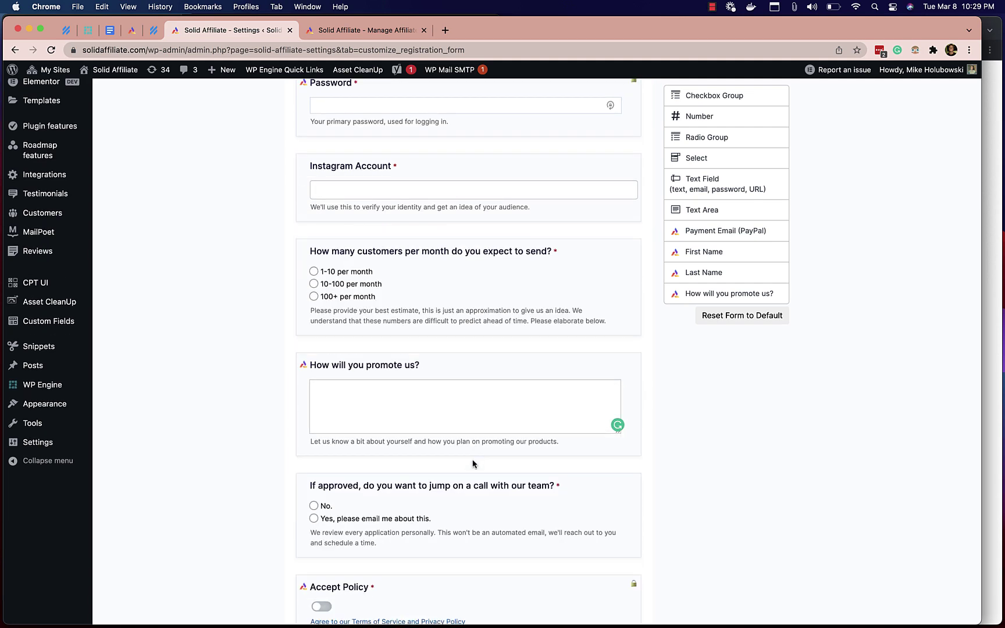
scroll(480, 392, "up", 5)
scroll(480, 391, "down", 10)
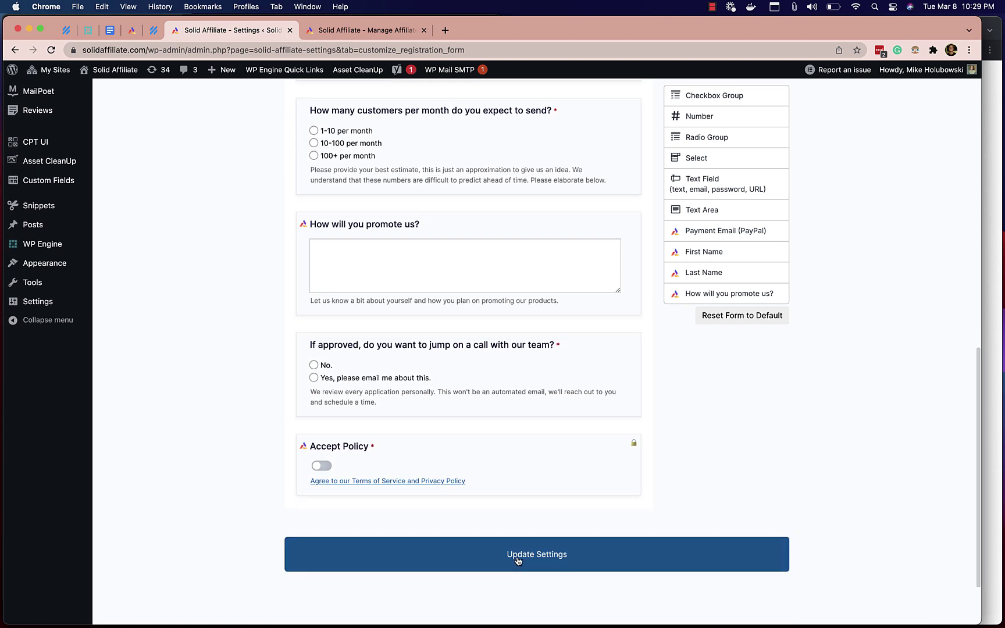
left_click(517, 560)
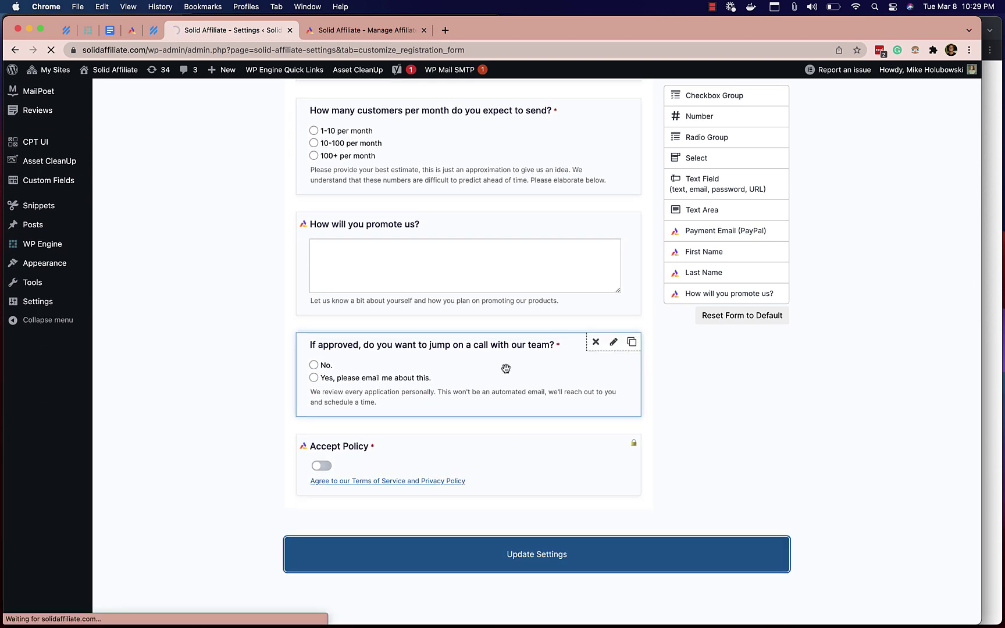
scroll(506, 368, "down", 5)
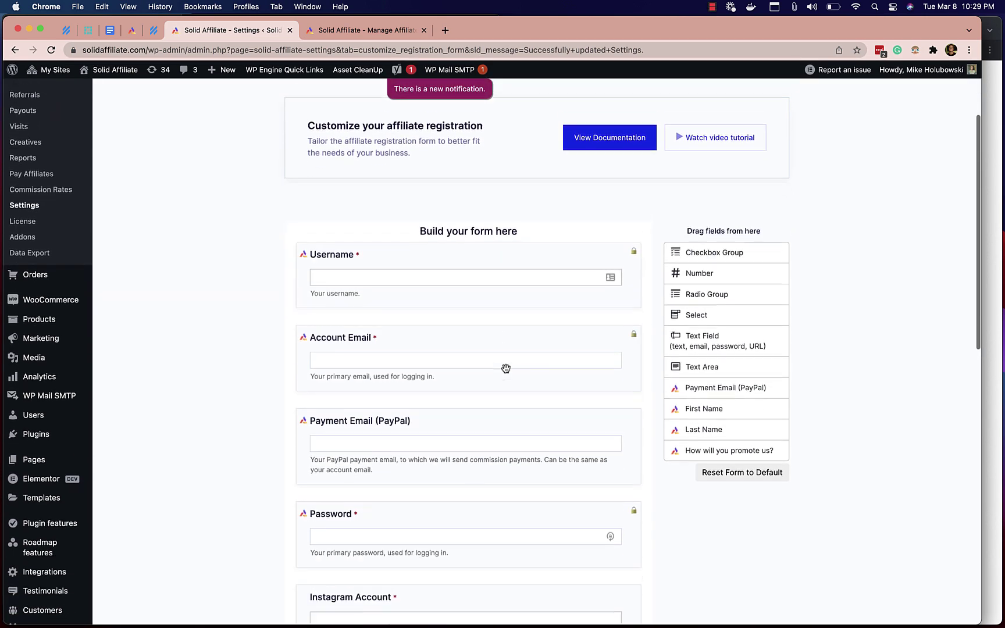
left_click(994, 317)
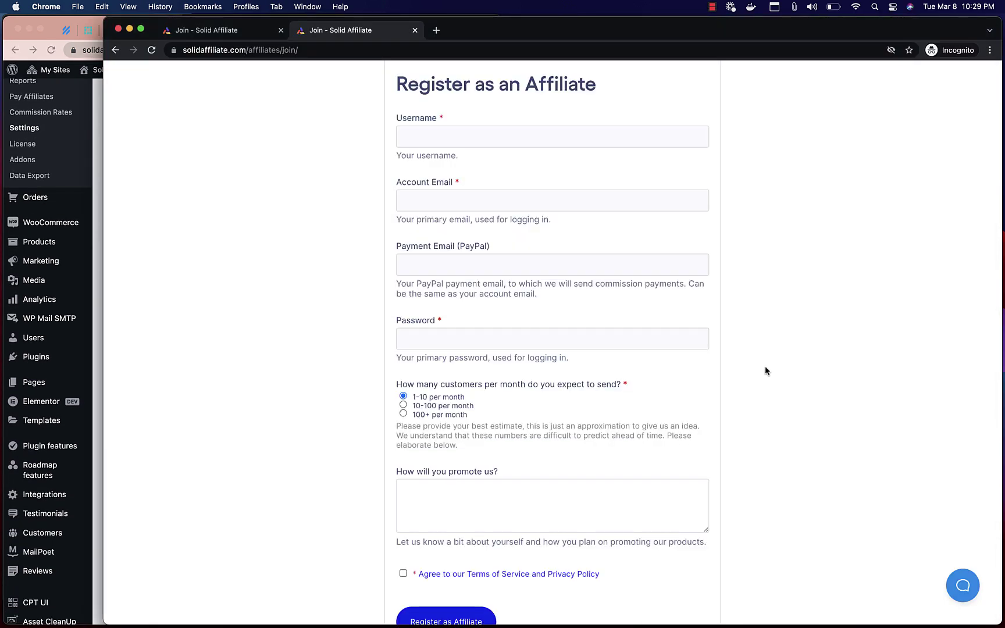
key("super+r")
scroll(378, 262, "down", 2)
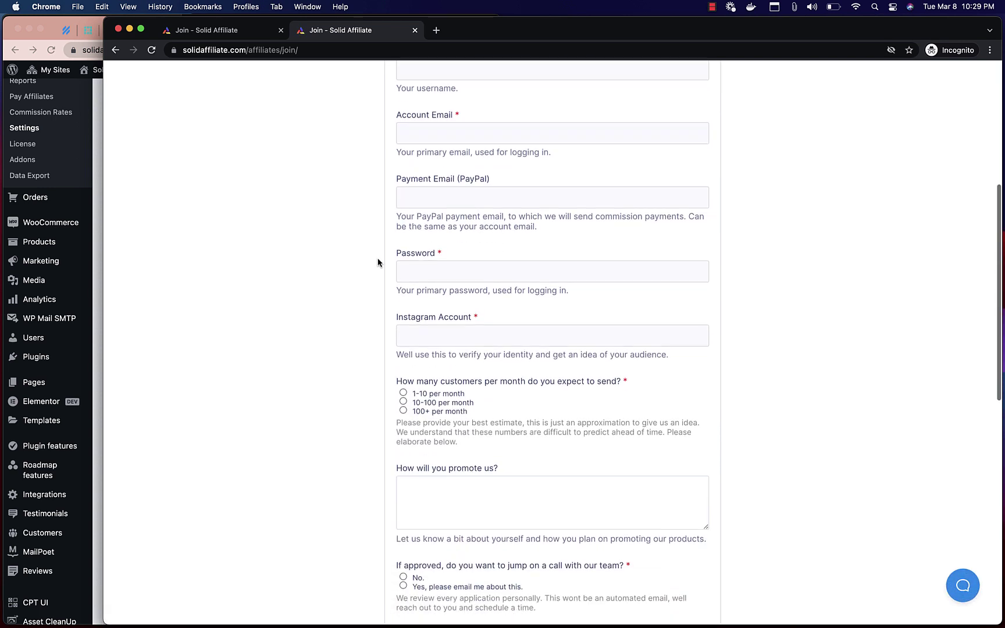
left_click(440, 339)
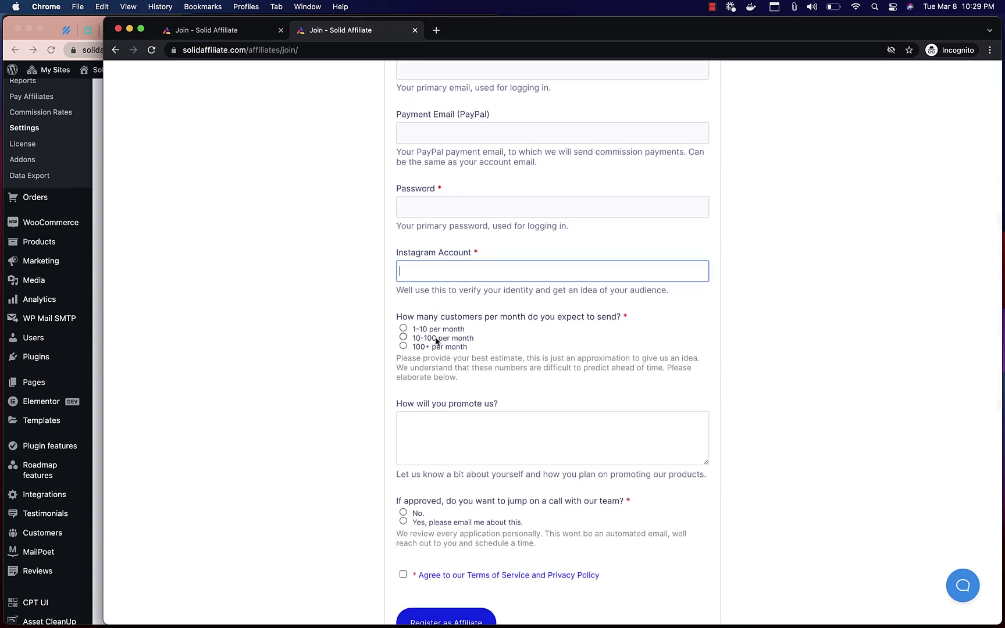
scroll(413, 311, "down", 3)
scroll(413, 300, "down", 2)
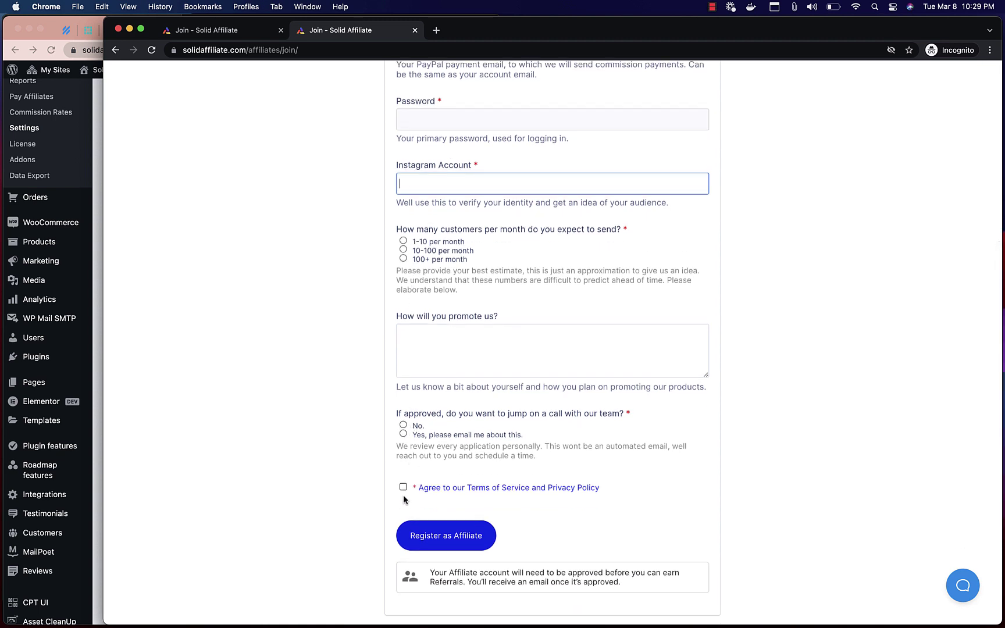
scroll(402, 421, "up", 12)
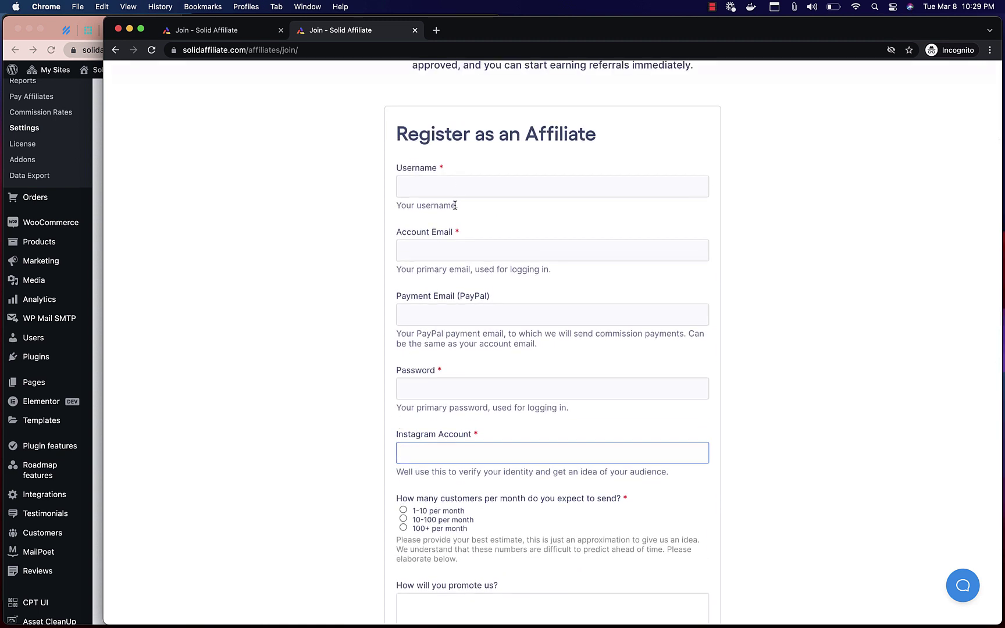
left_click(455, 187)
left_click(283, 201)
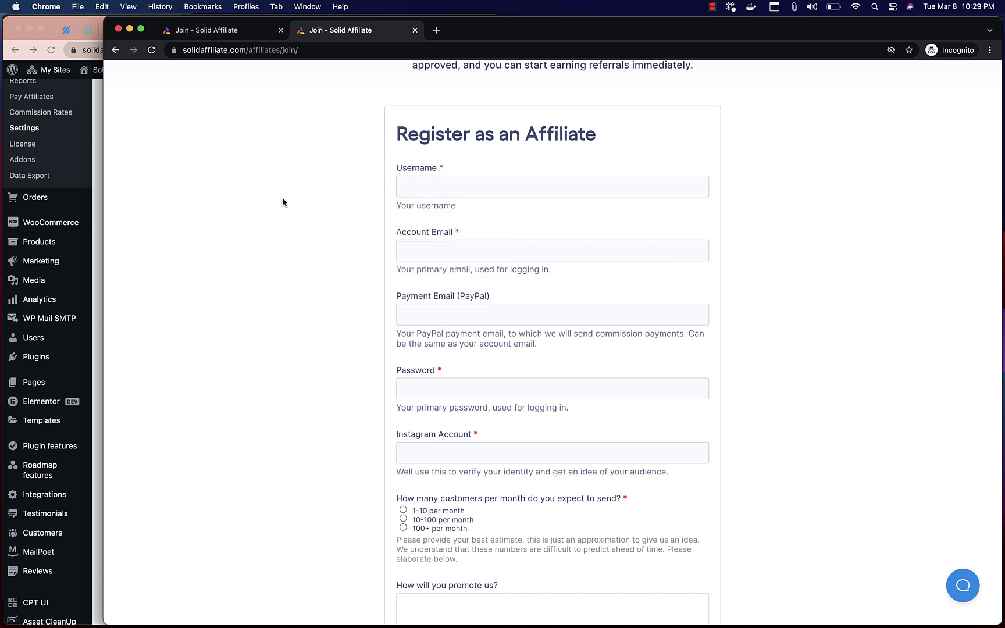
scroll(294, 201, "down", 10)
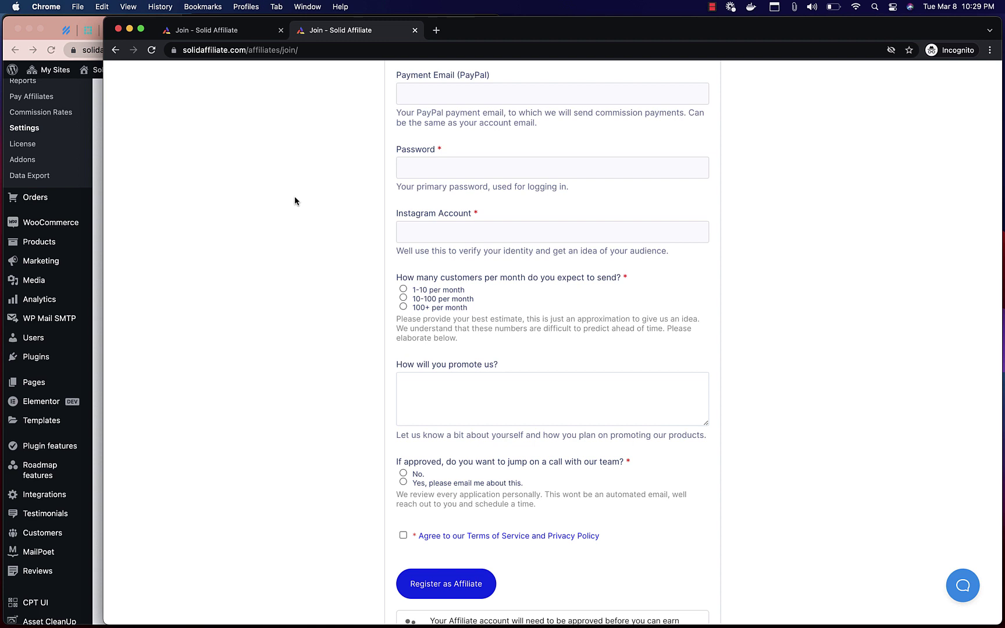
left_click(100, 286)
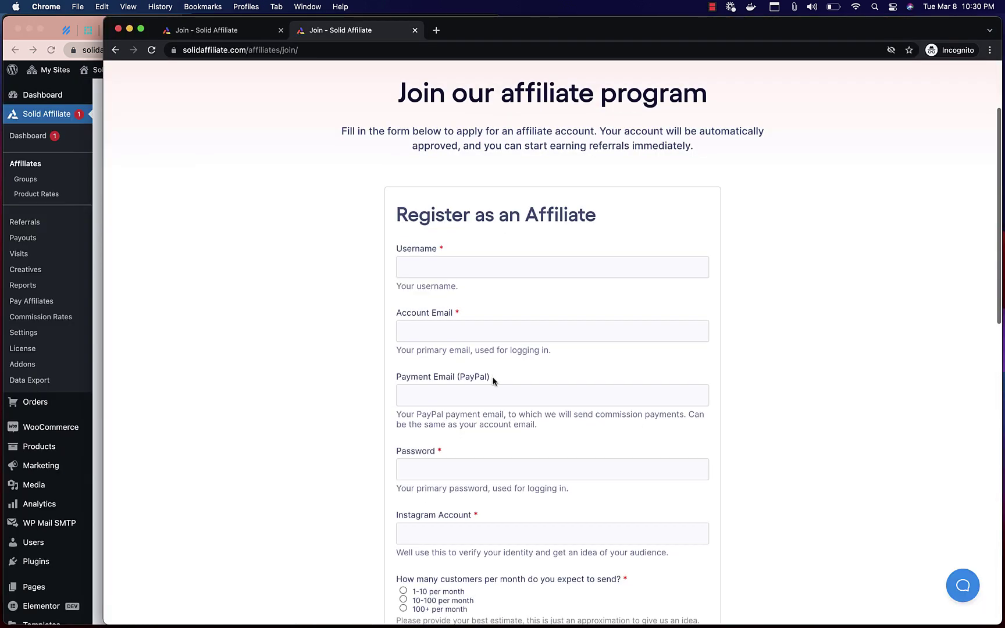
- Fill in a test username, account email, the password and an Instagram handle
left_click(499, 275)
type("example-custom-forms")
key("Tab")
key("Tab")
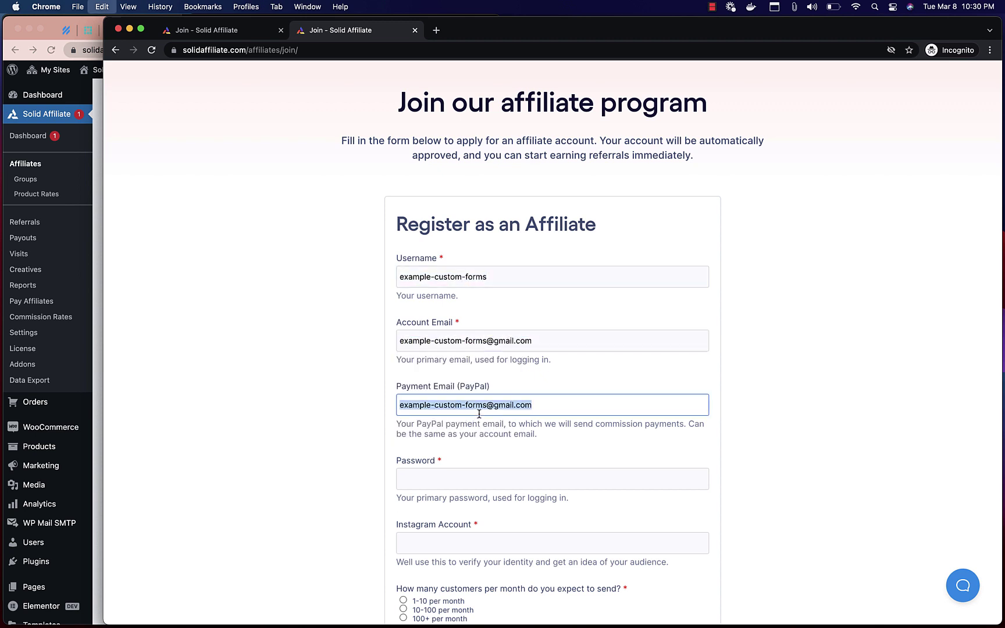
key("Tab")
key("super+v")
key("Tab")
type("@example-custom-forms")
- Choose 100+ customers, describe YouTube promotion, answer Yes to the call, accept Terms, and register
key("Tab")
key("Down")
key("Down")
scroll(453, 454, "down", 2)
left_click(428, 489)
type("I plan on creating YouTube videos for my amazing audience of WordPress professionals.")
key("Tab")
key("Down")
key("Tab")
key("space")
scroll(552, 407, "down", 2)
left_click(436, 512)
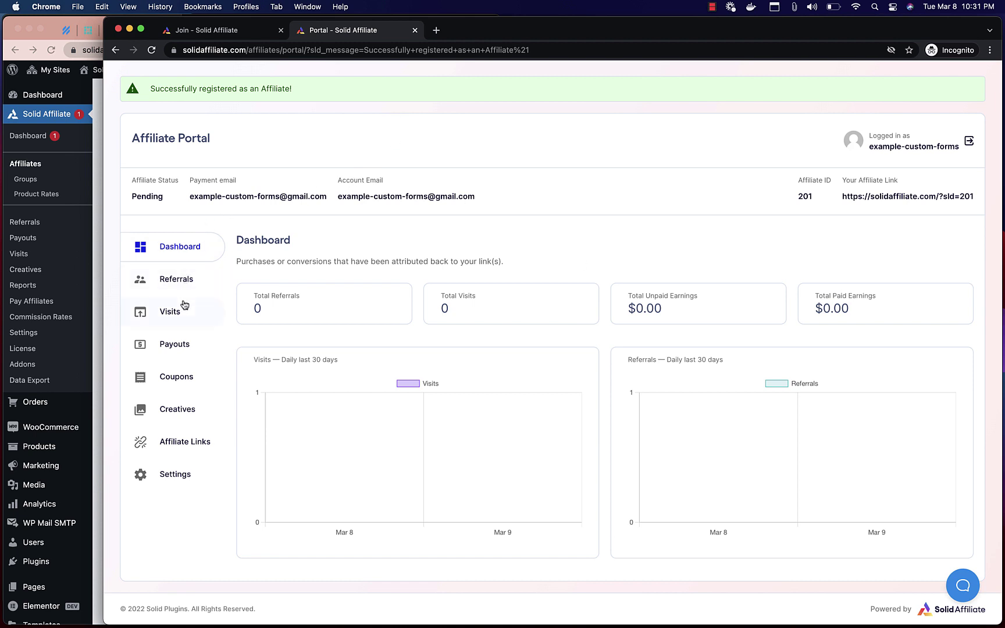
- Check the editable Instagram Account field in the Affiliate Portal's Settings tab
left_click(176, 483)
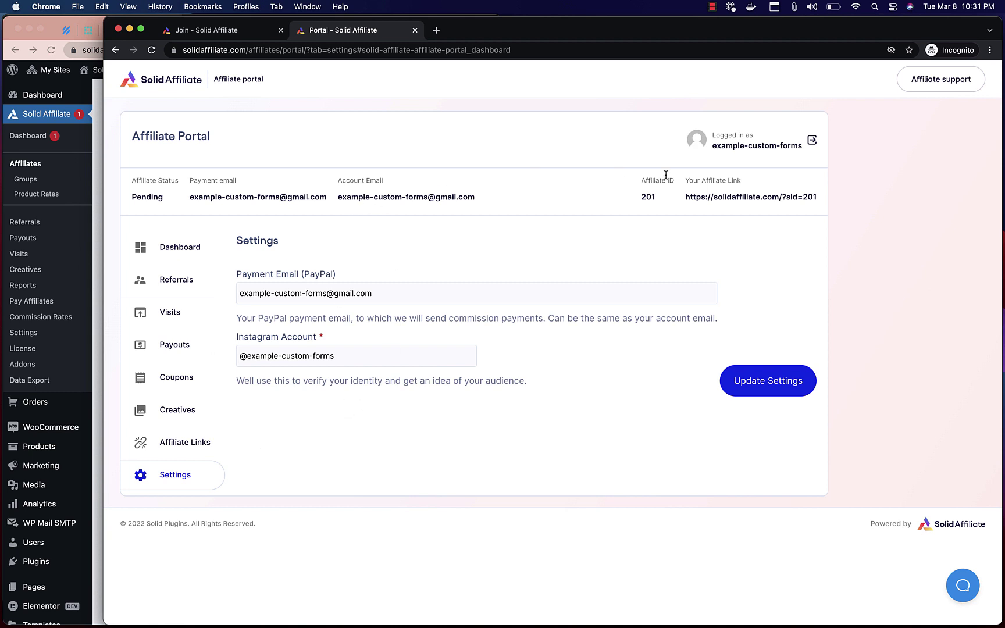
left_click(268, 357)
triple_click(267, 357)
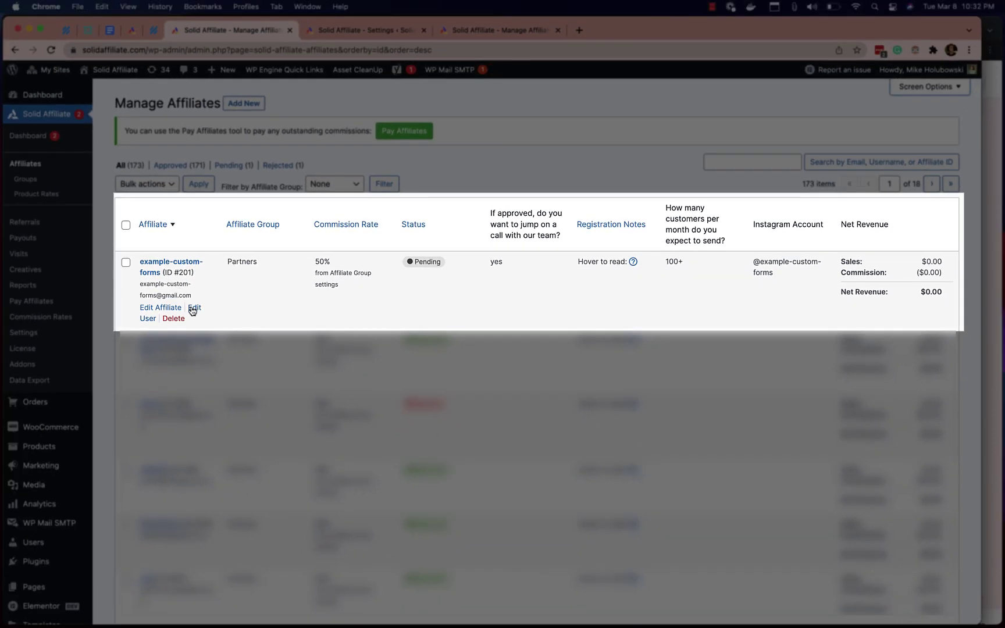
- Review the new affiliate's saved answers on its Edit Affiliate page, then go to Data Export
left_click(167, 308)
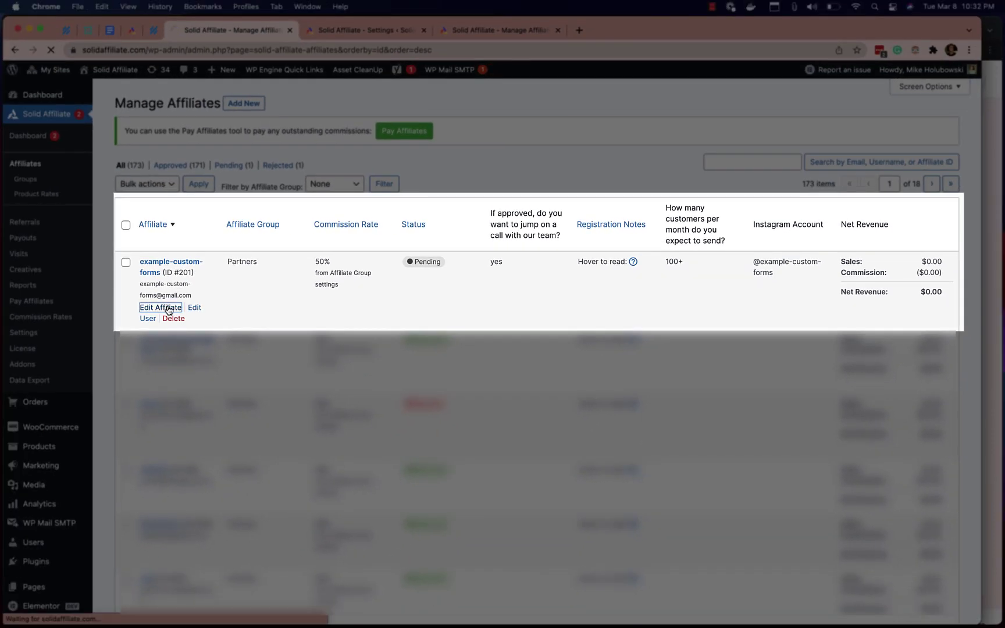
scroll(183, 312, "down", 10)
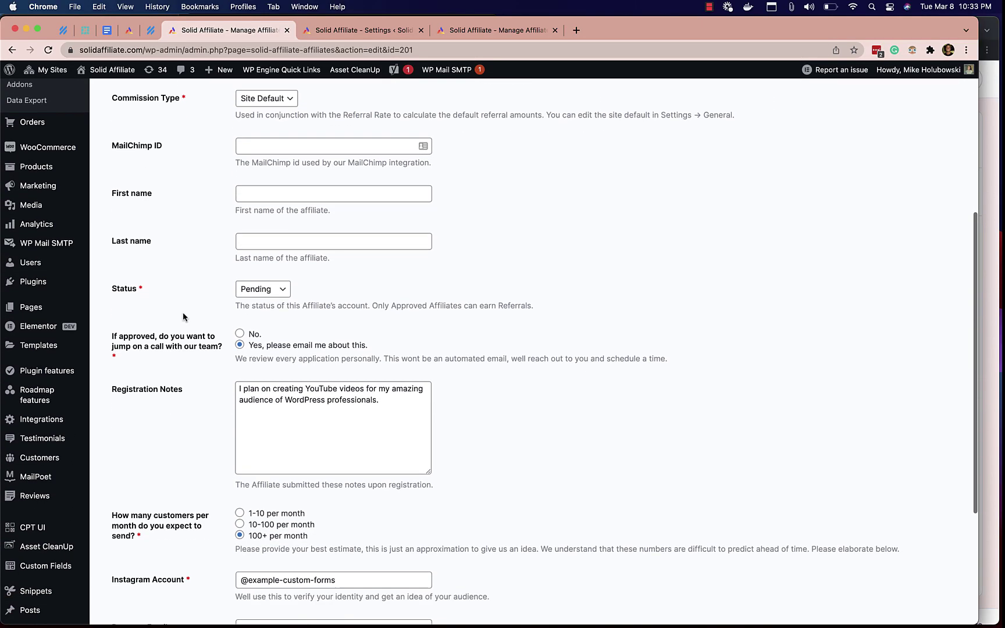
scroll(226, 311, "down", 2)
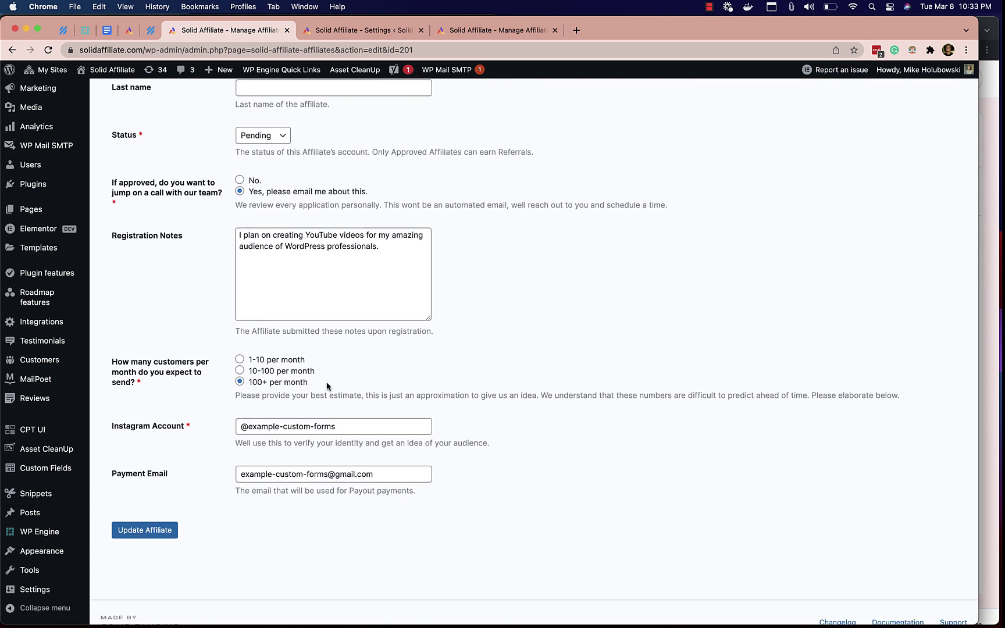
scroll(276, 264, "down", 1)
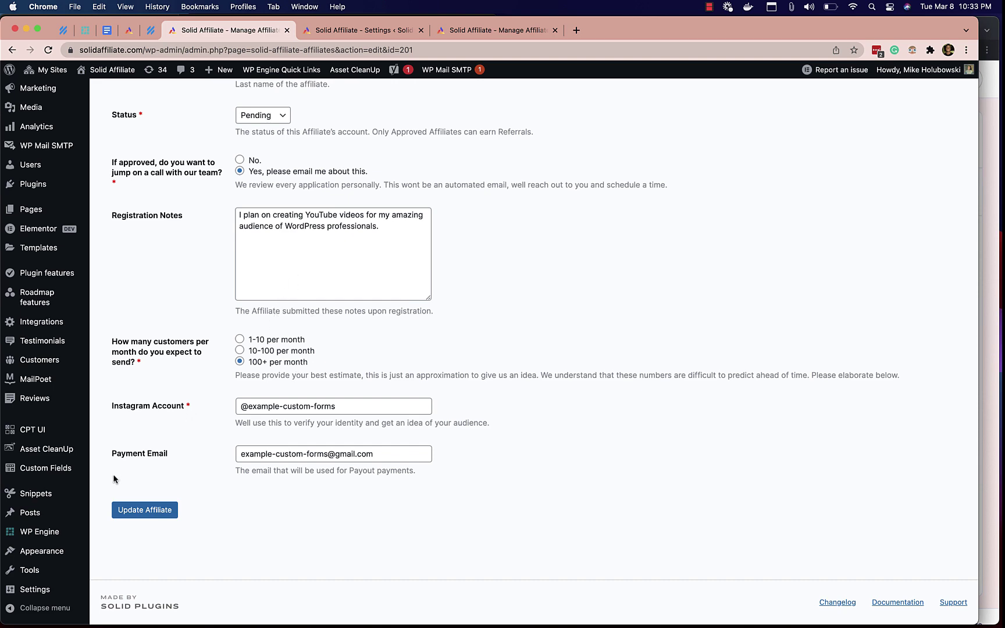
scroll(90, 422, "up", 6)
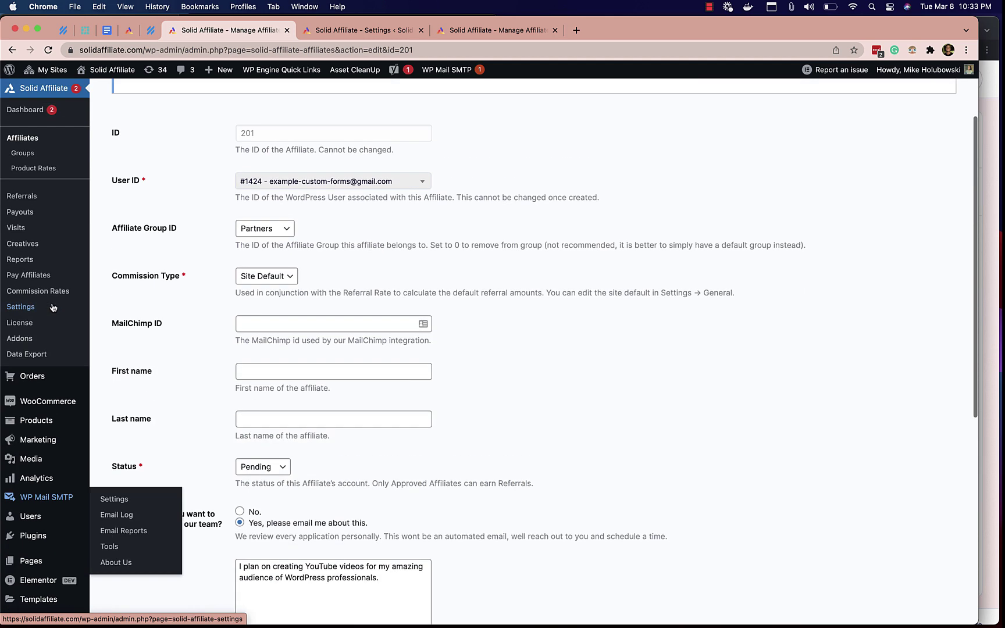
left_click(69, 352)
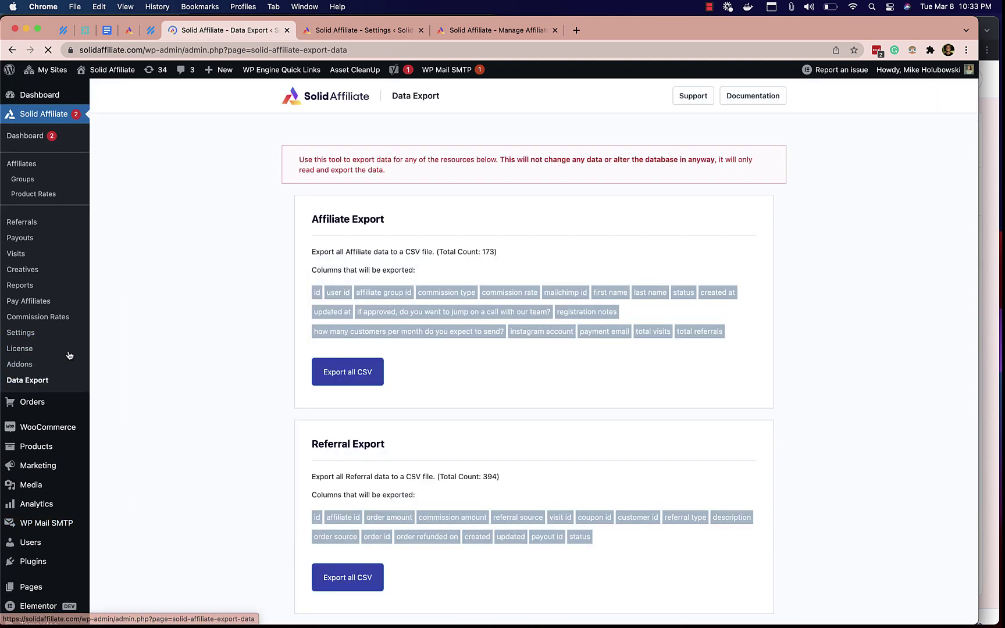
left_click_drag(307, 329, 585, 332)
left_click(576, 367)
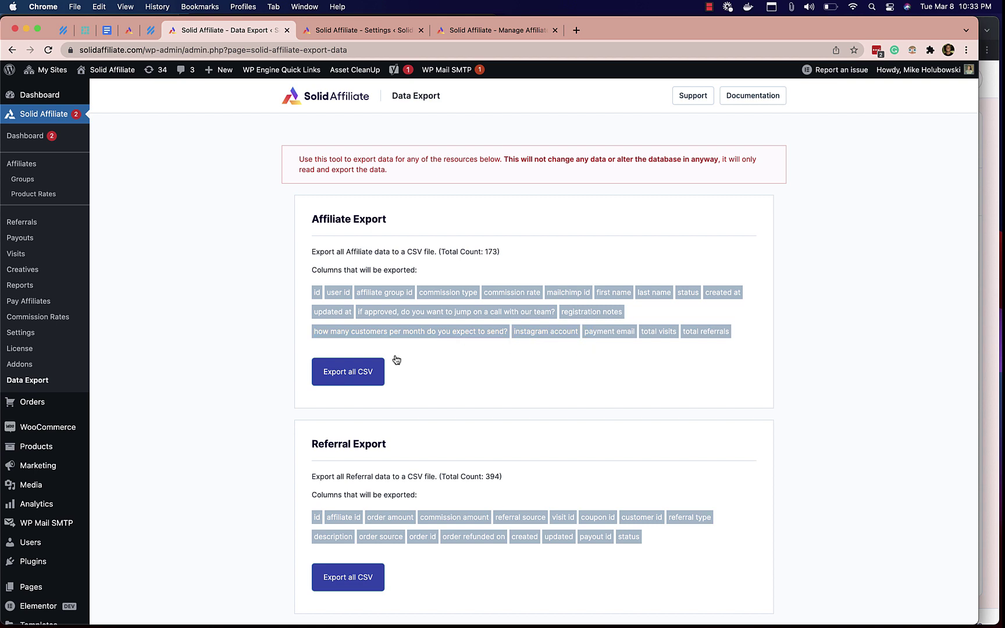